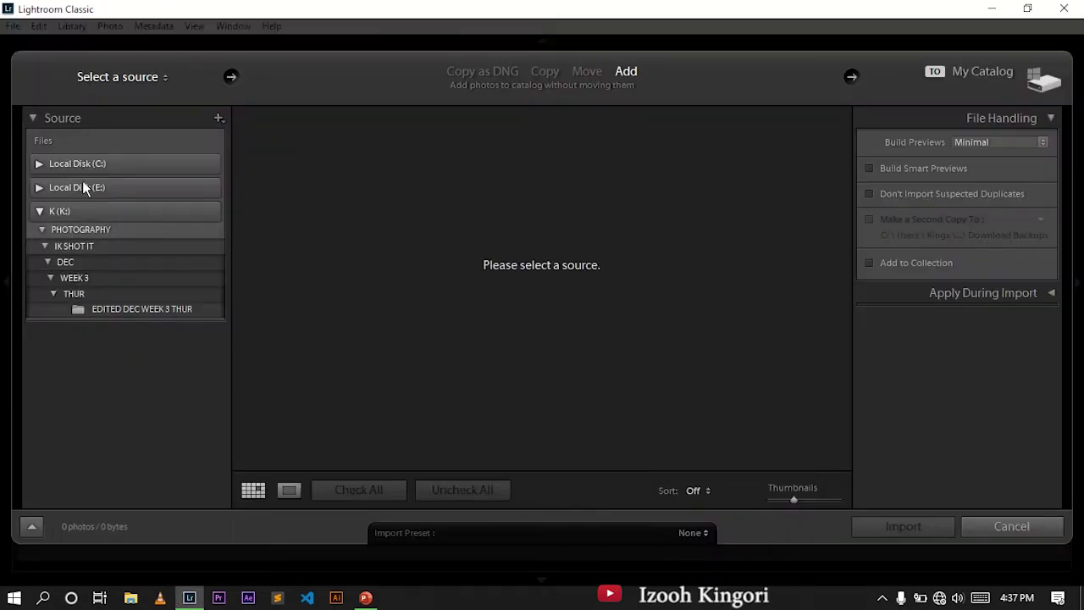
Expand Local Disk (C:) in the Import dialog's source list
click(41, 165)
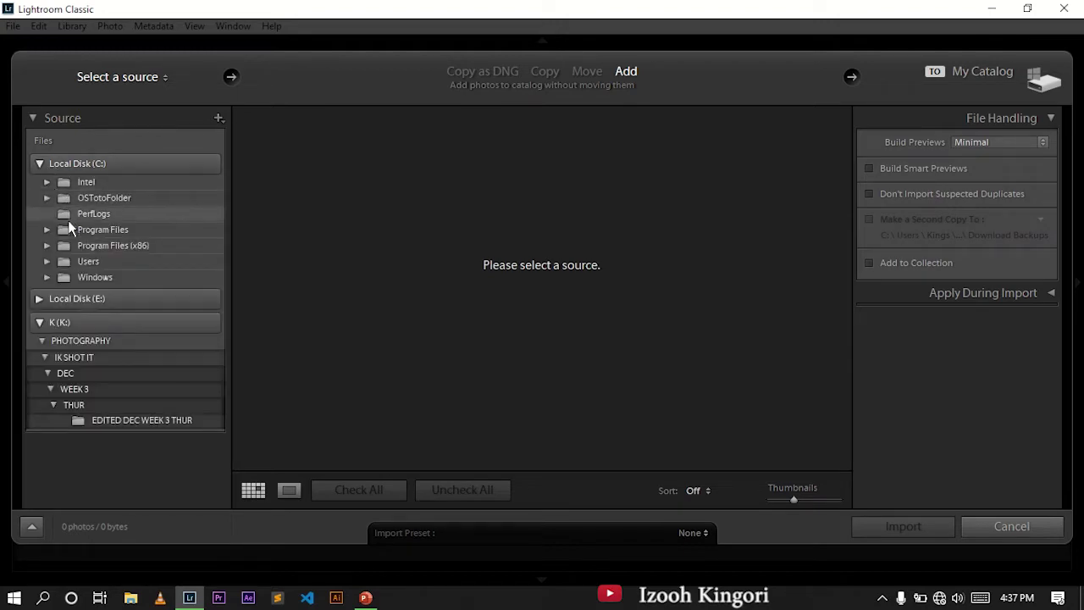
Import the six photos from Desktop\New folder and open DSC_0278 for editing
click(47, 262)
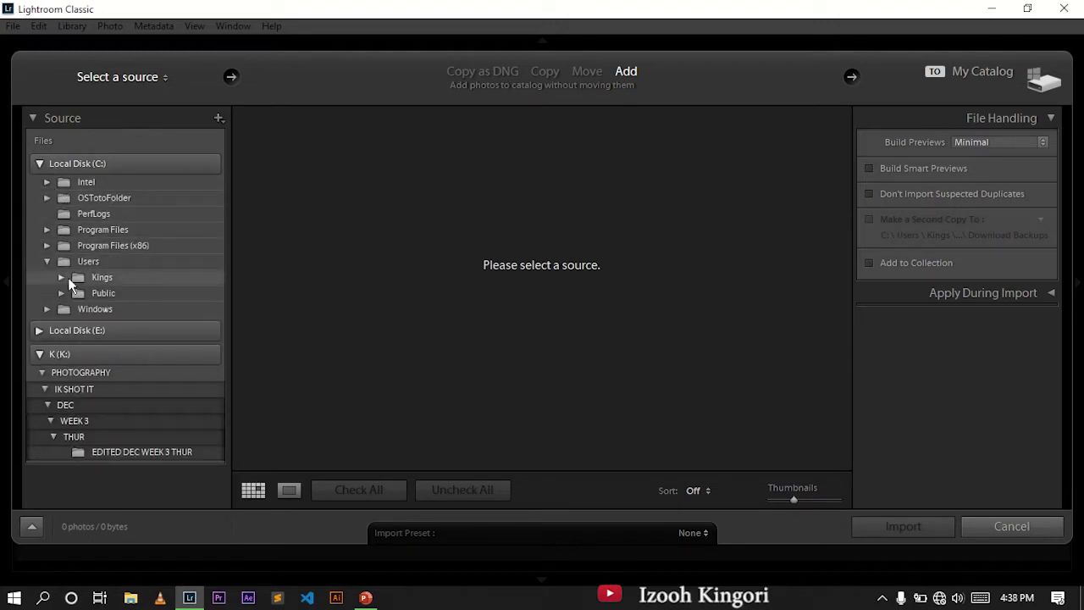
click(61, 278)
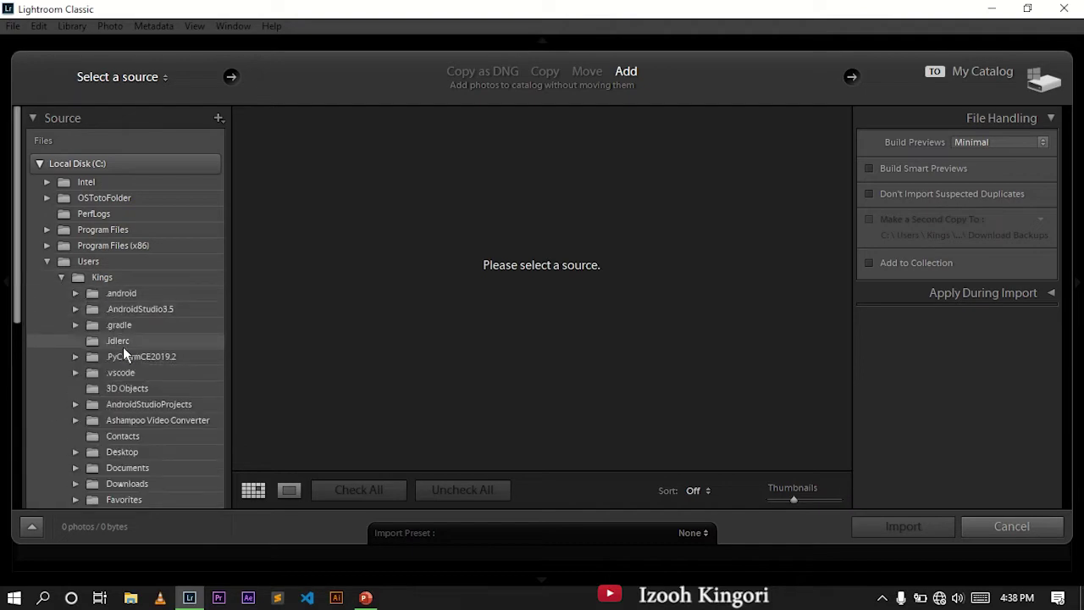
click(115, 449)
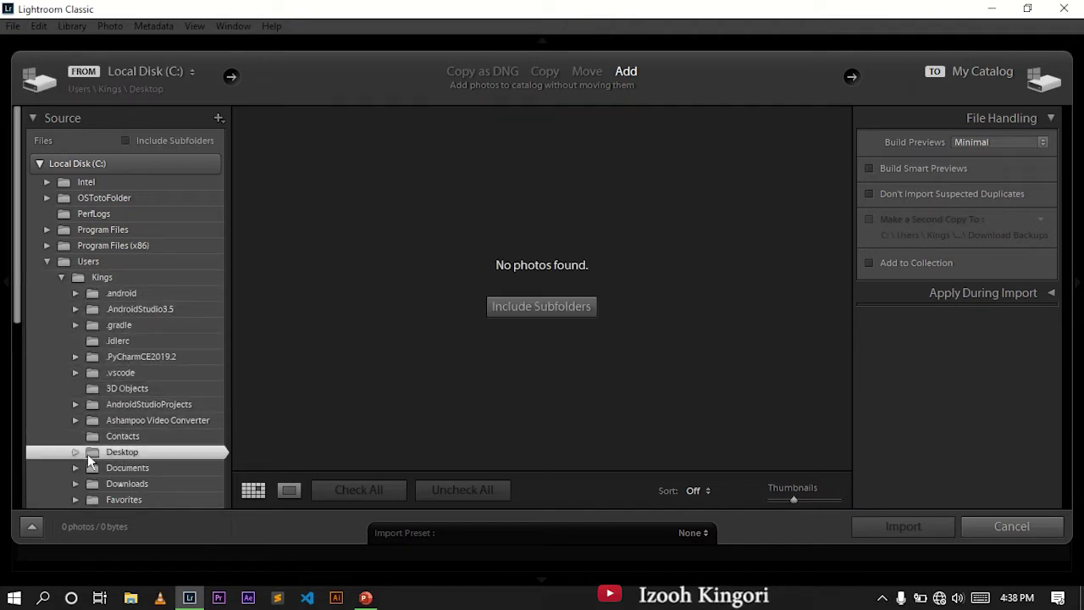
click(74, 453)
scroll(124, 398, down, 5)
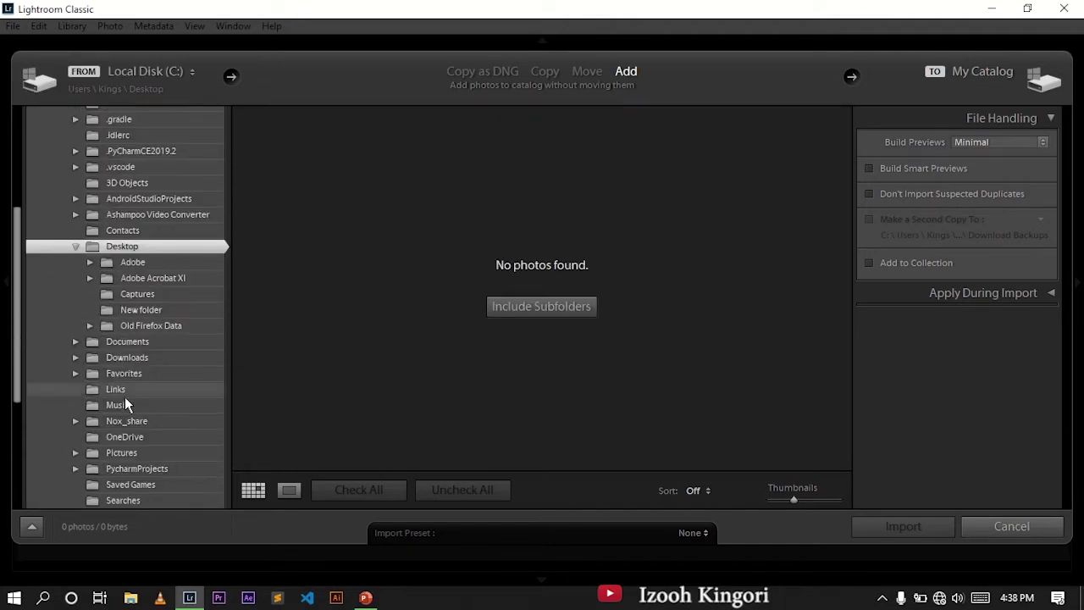
click(129, 309)
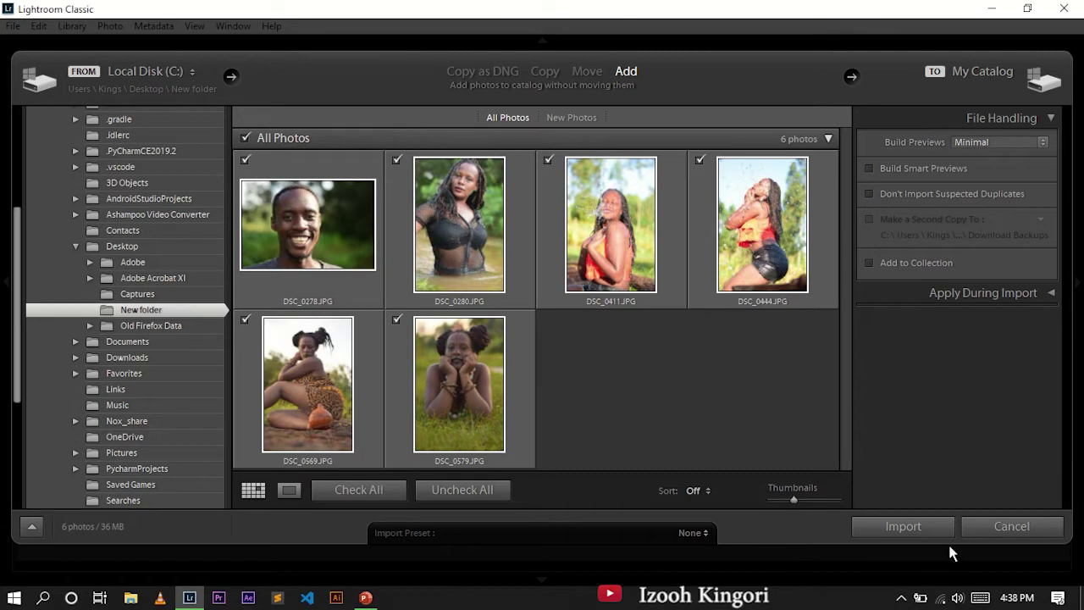
click(921, 532)
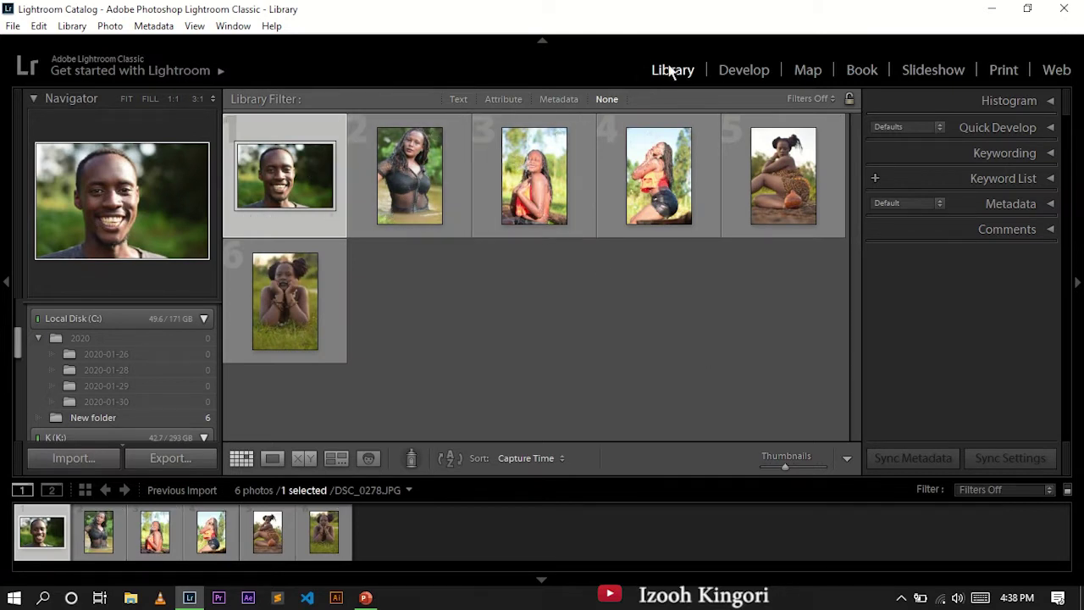
click(735, 72)
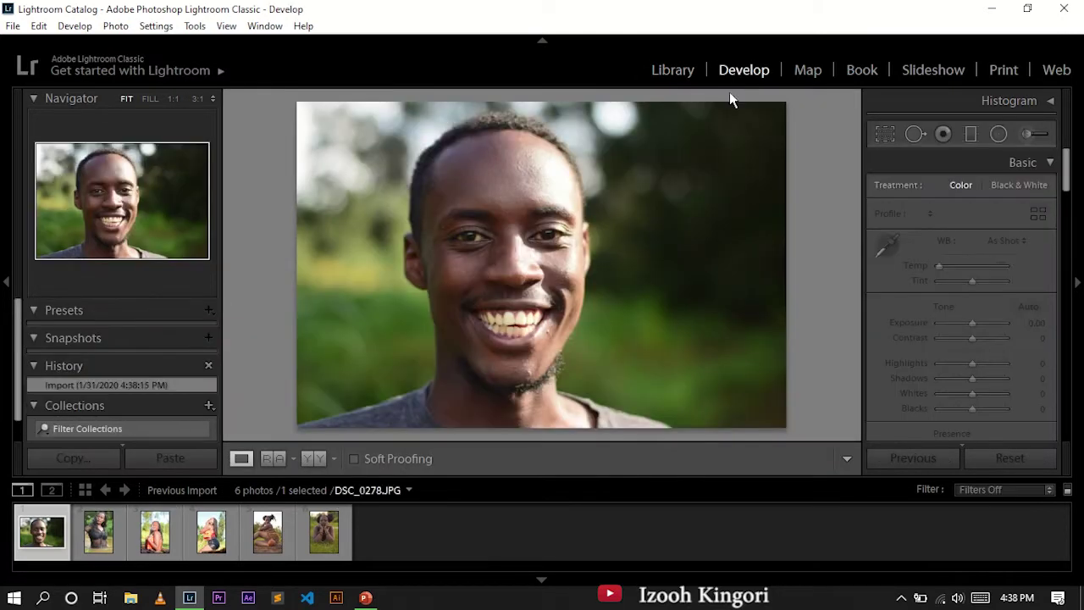
Raise red, orange and yellow HSL saturation to +10
drag(1067, 175, 1067, 225)
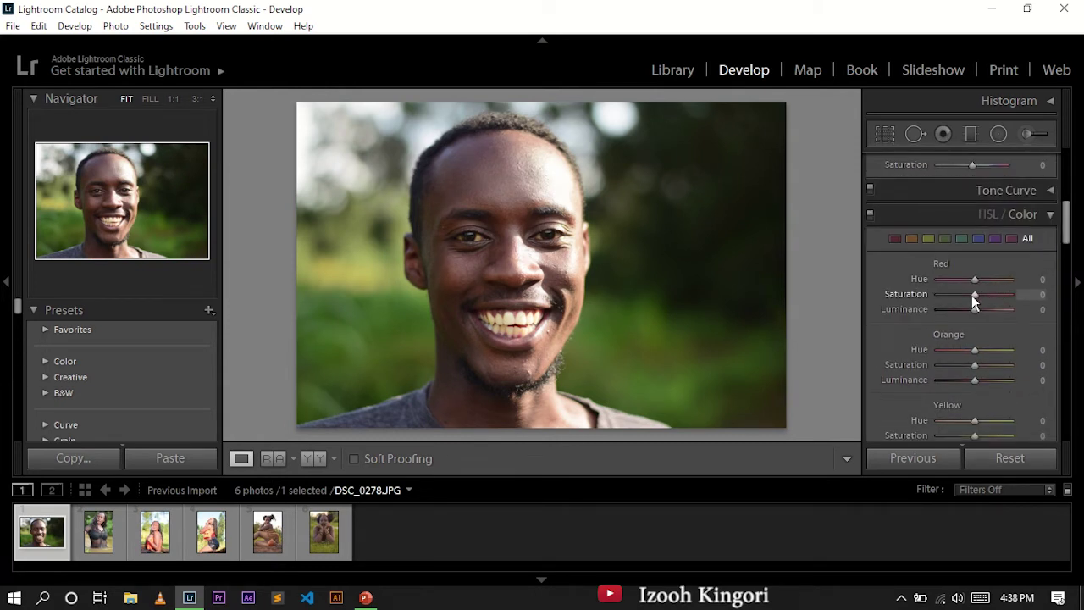
drag(972, 296, 974, 297)
drag(976, 371, 978, 371)
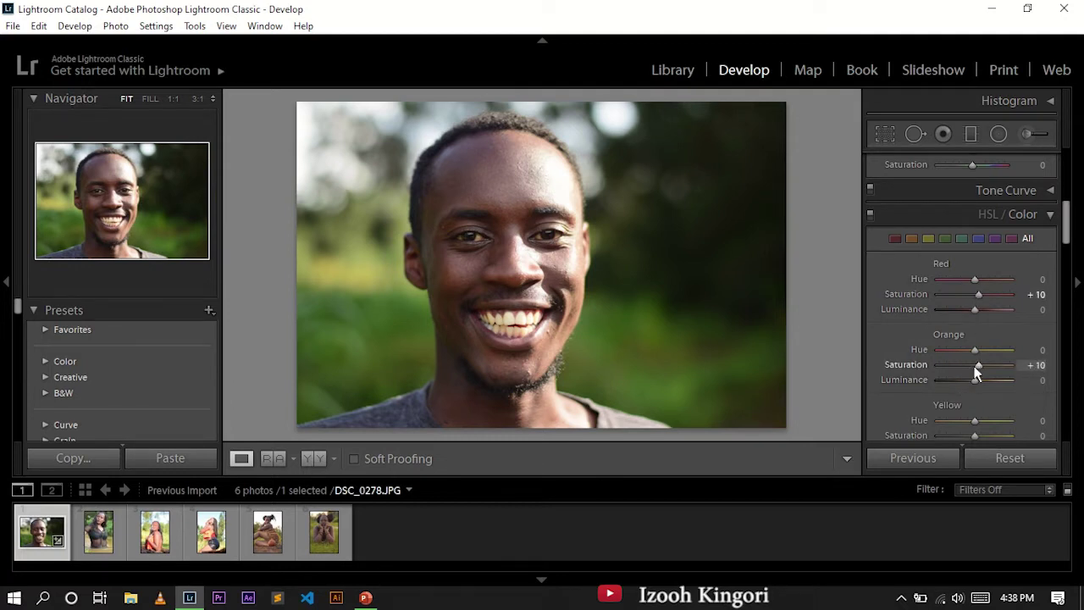
drag(1067, 223, 1068, 242)
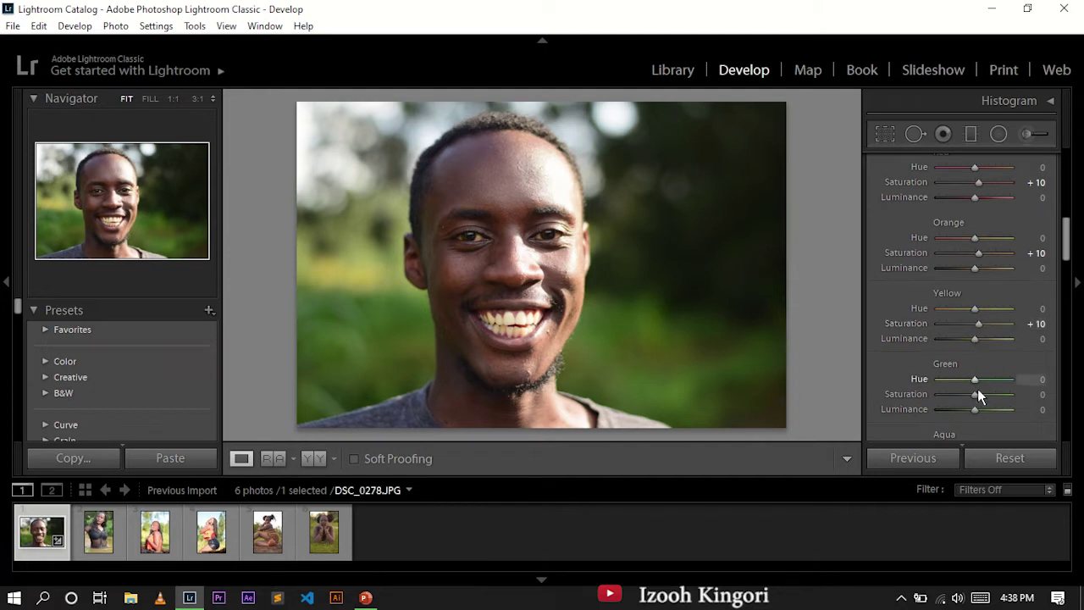
Set Green hue +29 and saturation +82, Aqua hue and saturation +100, Blue saturation +100
mouse_move(980, 394)
mouse_down()
mouse_move(1008, 394)
mouse_move(926, 380)
mouse_up()
click(1002, 379)
drag(980, 379, 985, 385)
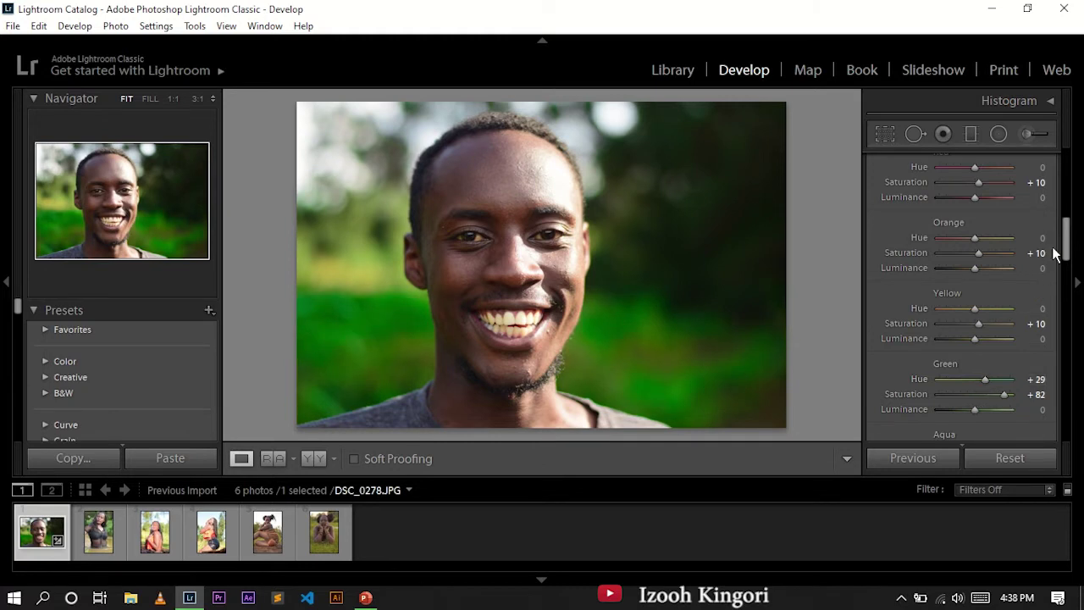
drag(1066, 237, 1067, 258)
mouse_move(973, 317)
mouse_down()
mouse_move(1020, 317)
mouse_move(1028, 334)
mouse_up()
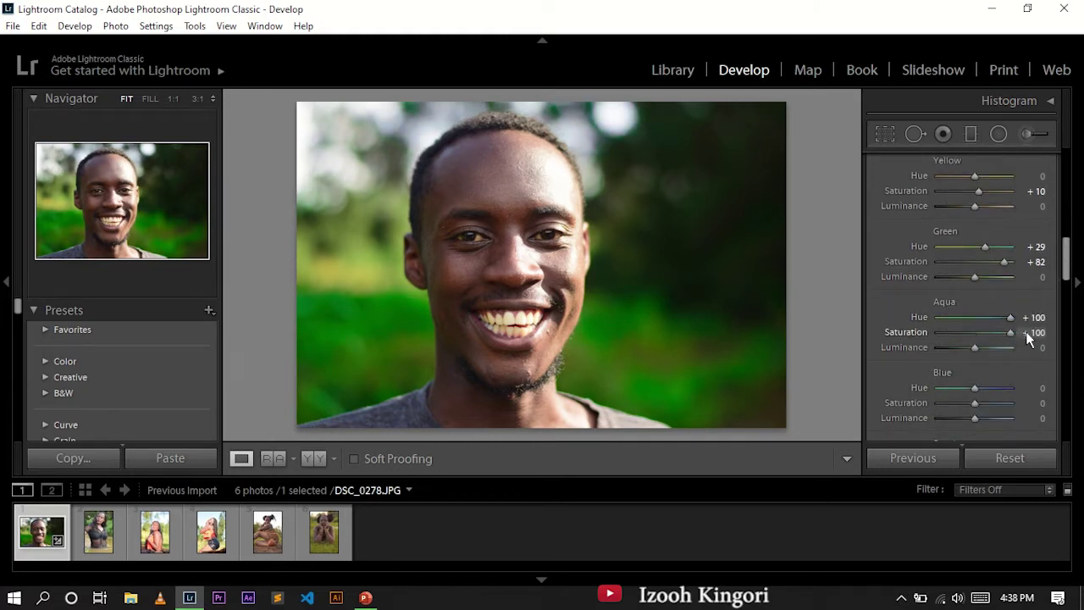
drag(994, 403, 1004, 404)
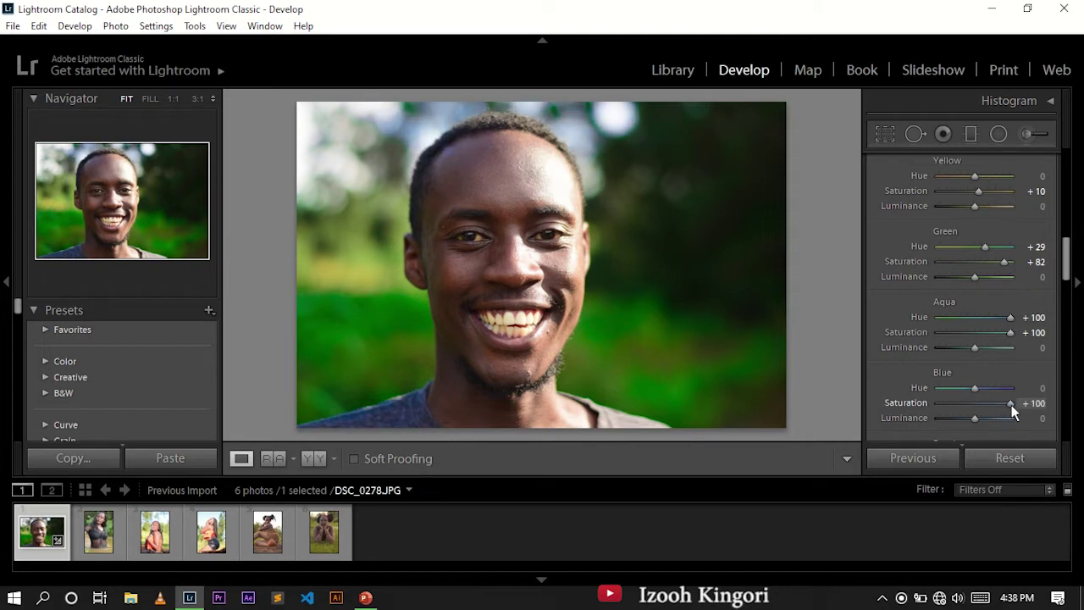
drag(1066, 254, 1071, 356)
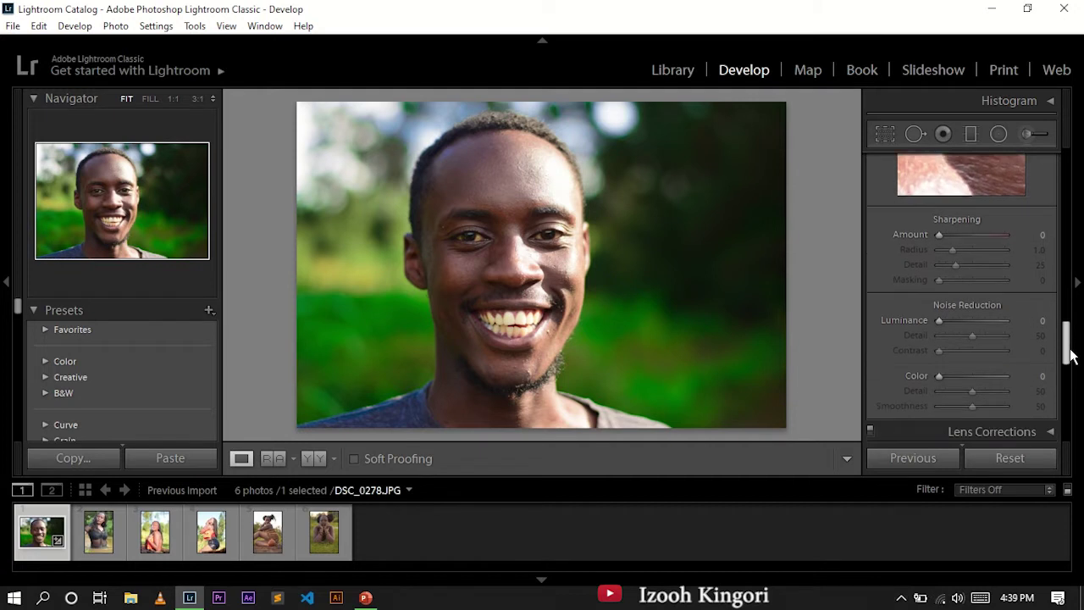
Set Detail sharpening Amount to 5 and Masking to 100
drag(938, 233, 941, 233)
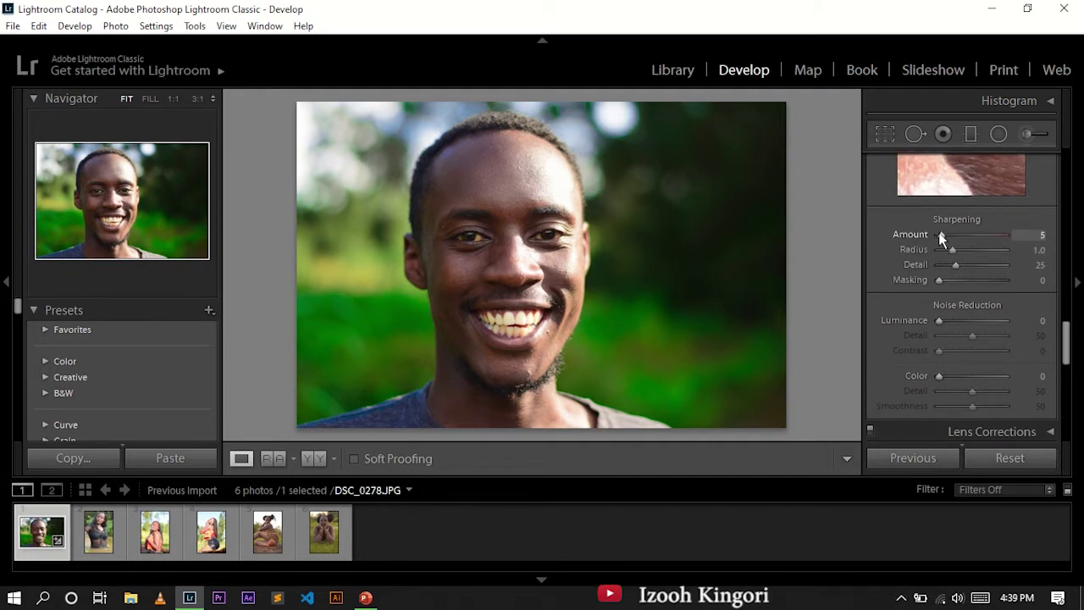
drag(940, 282, 977, 279)
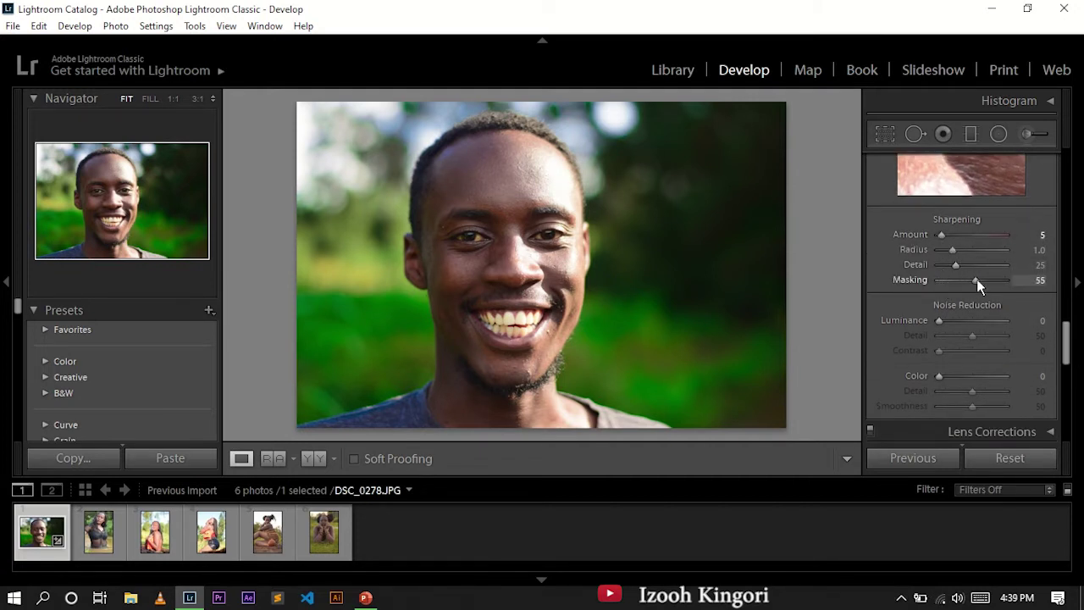
drag(1066, 339, 1064, 303)
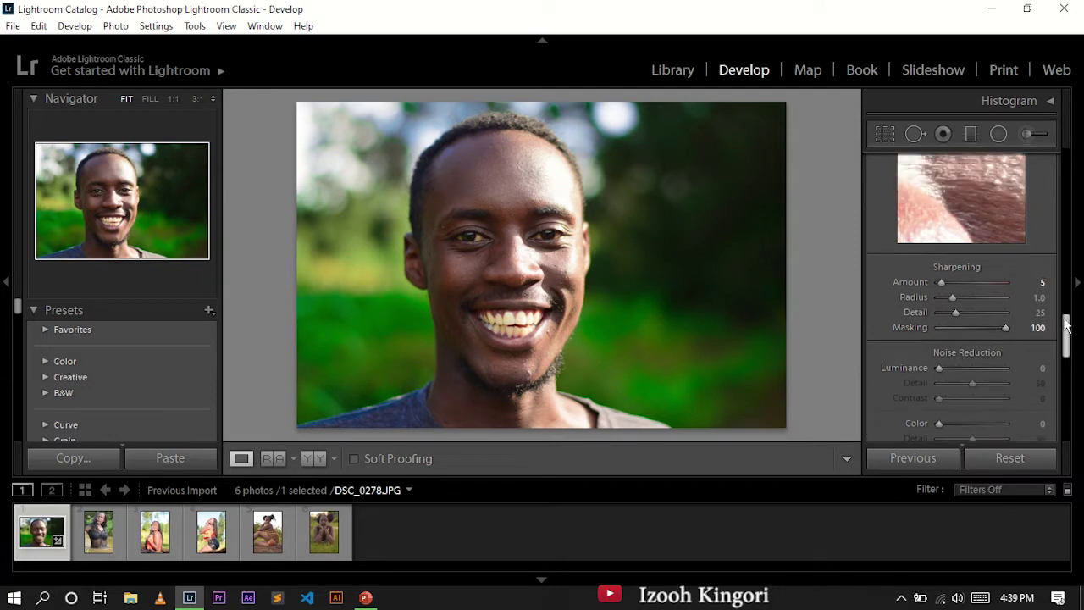
click(1047, 268)
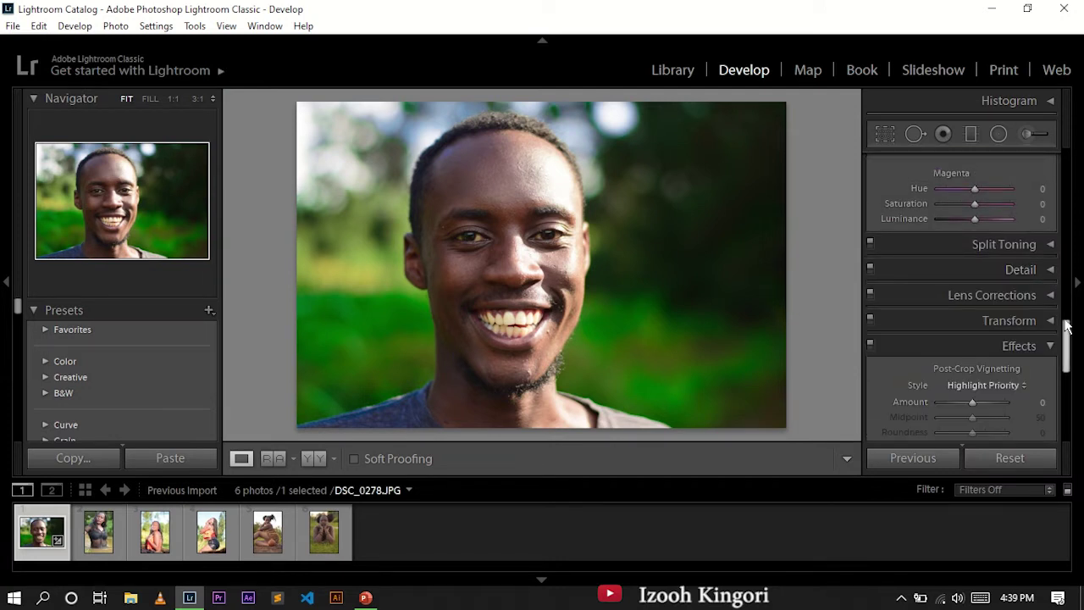
In Basic, set Blacks -15, Clarity +68 and Saturation -100 for black and white
drag(1069, 333, 1055, 235)
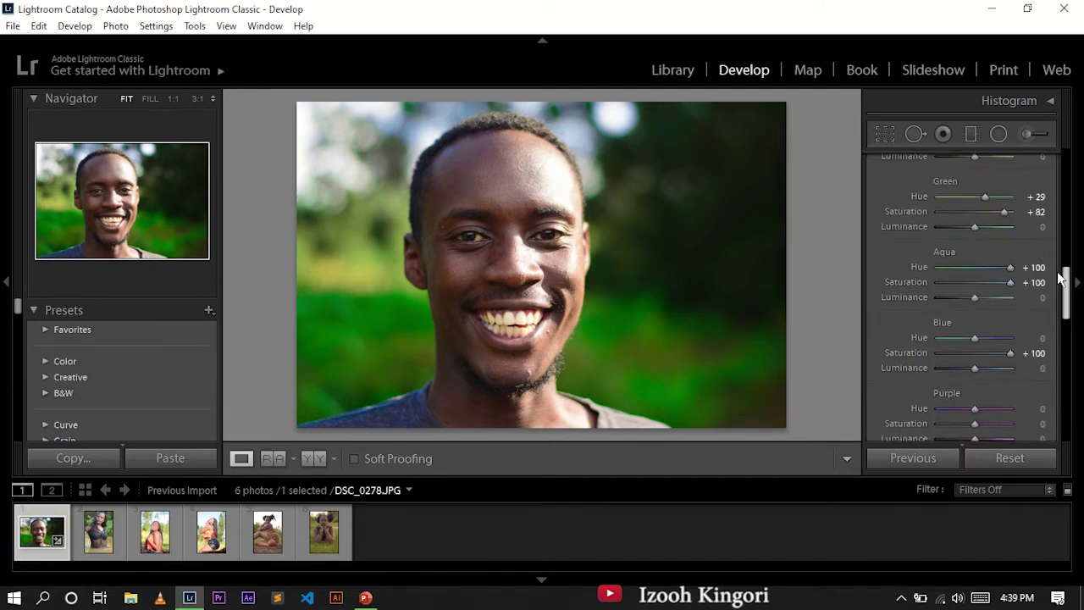
drag(1055, 236, 1053, 181)
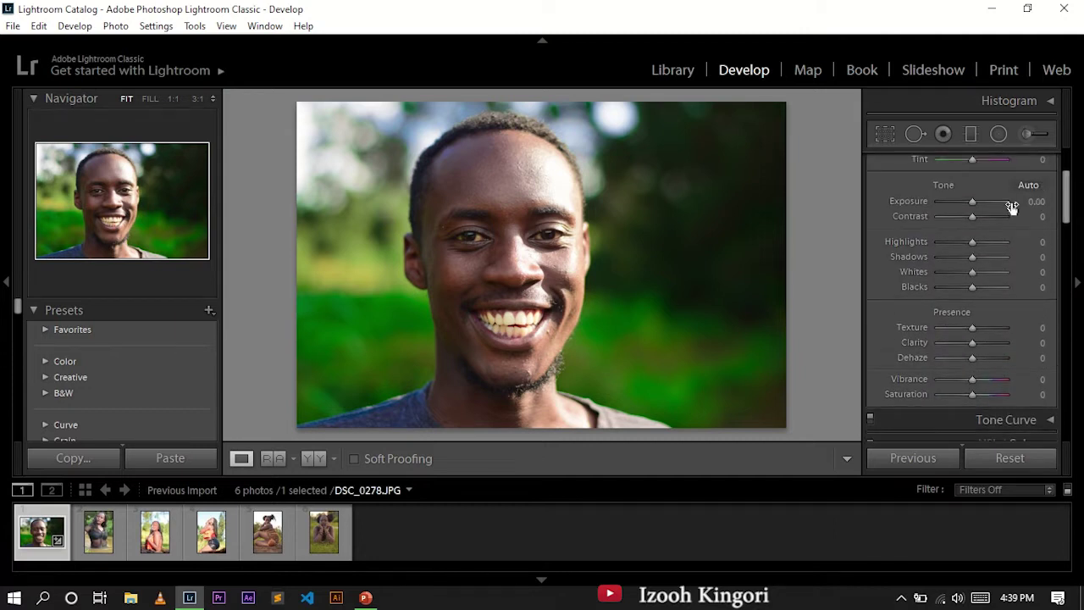
drag(971, 287, 968, 287)
key(Up)
key(Up)
key(Up)
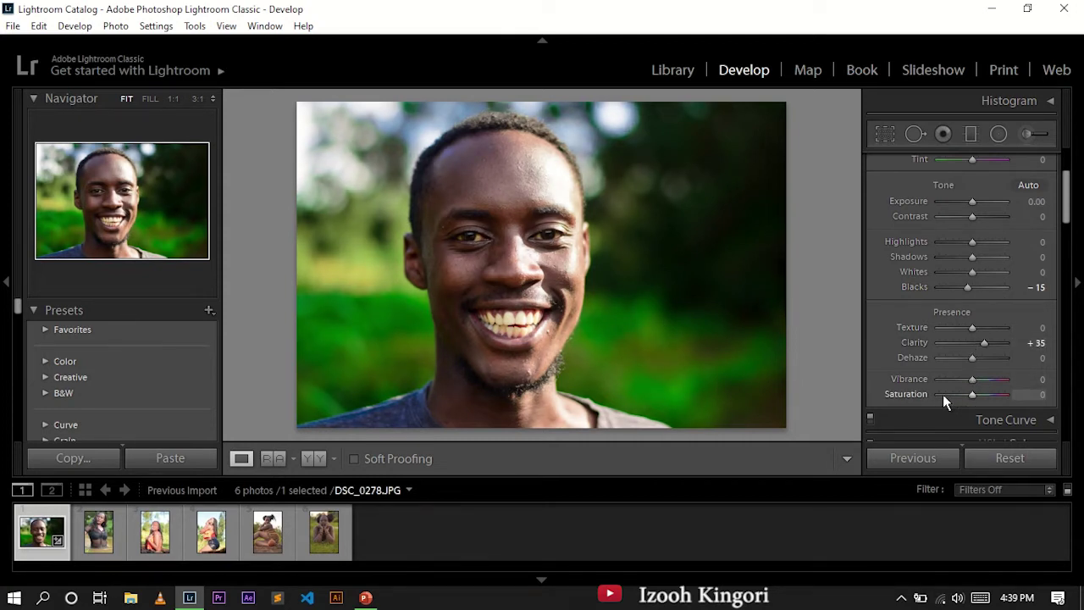
drag(942, 394, 927, 393)
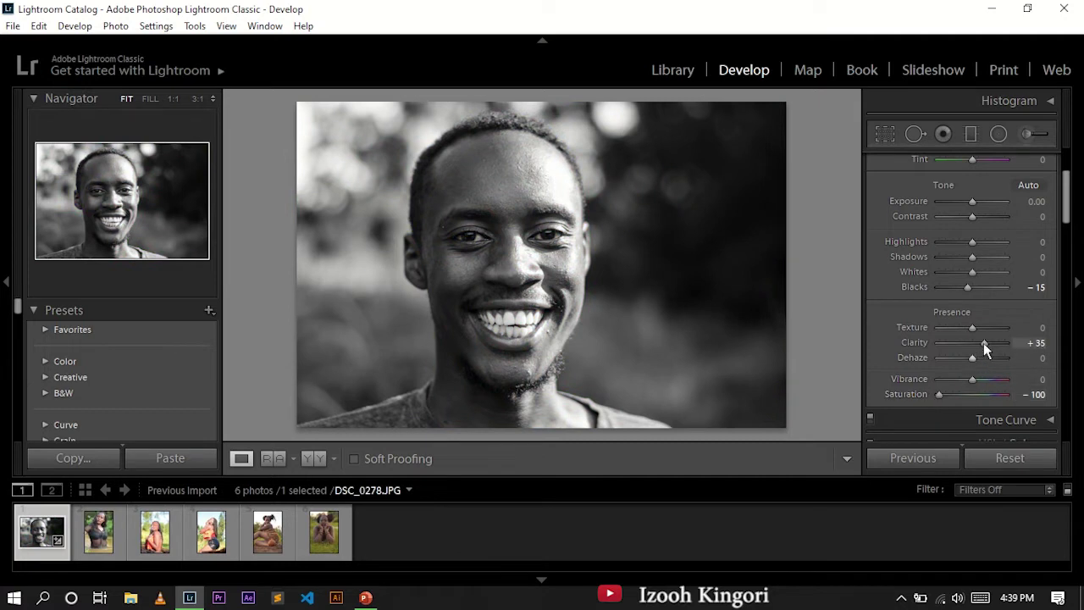
scroll(985, 343, up, 3)
scroll(984, 343, up, 3)
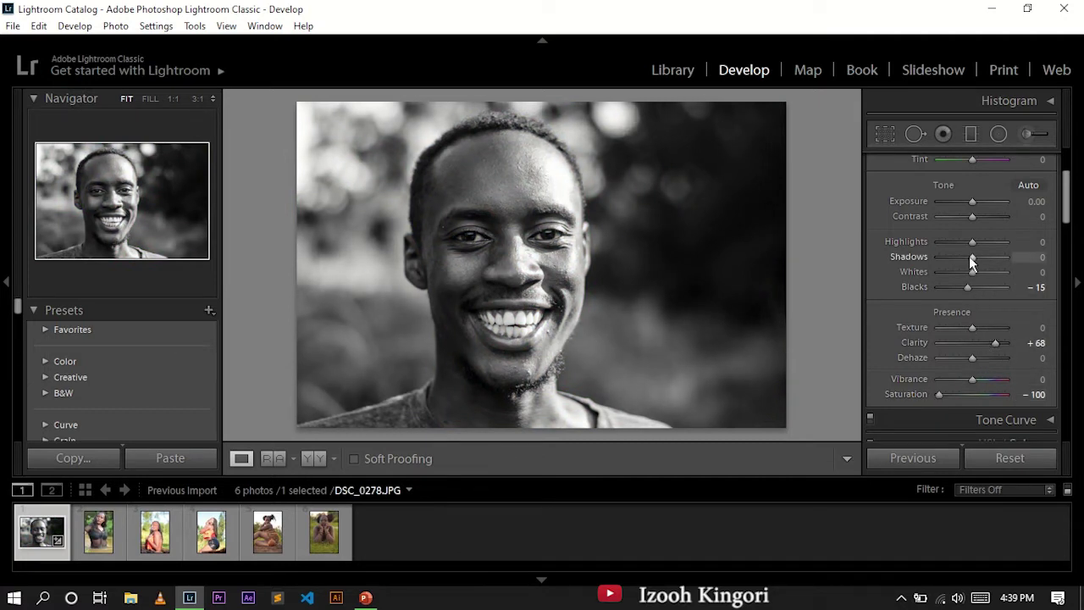
scroll(971, 256, up, 3)
scroll(972, 255, up, 3)
scroll(972, 256, up, 6)
scroll(972, 263, up, 2)
scroll(972, 264, up, 3)
scroll(975, 266, up, 3)
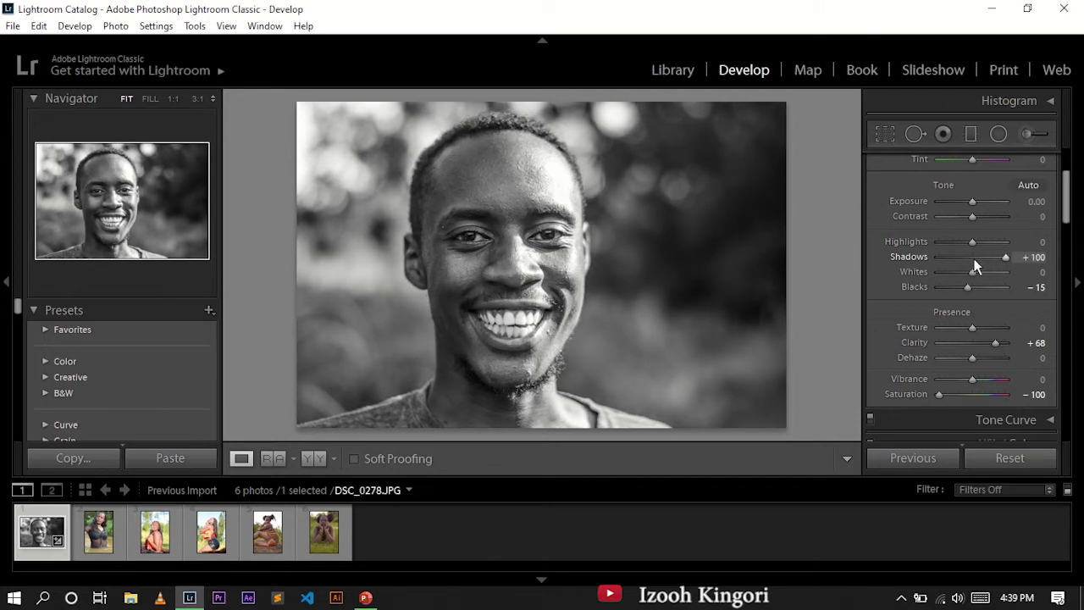
Select the woman-in-water portrait DSC_0280 and crop off its bottom
click(99, 542)
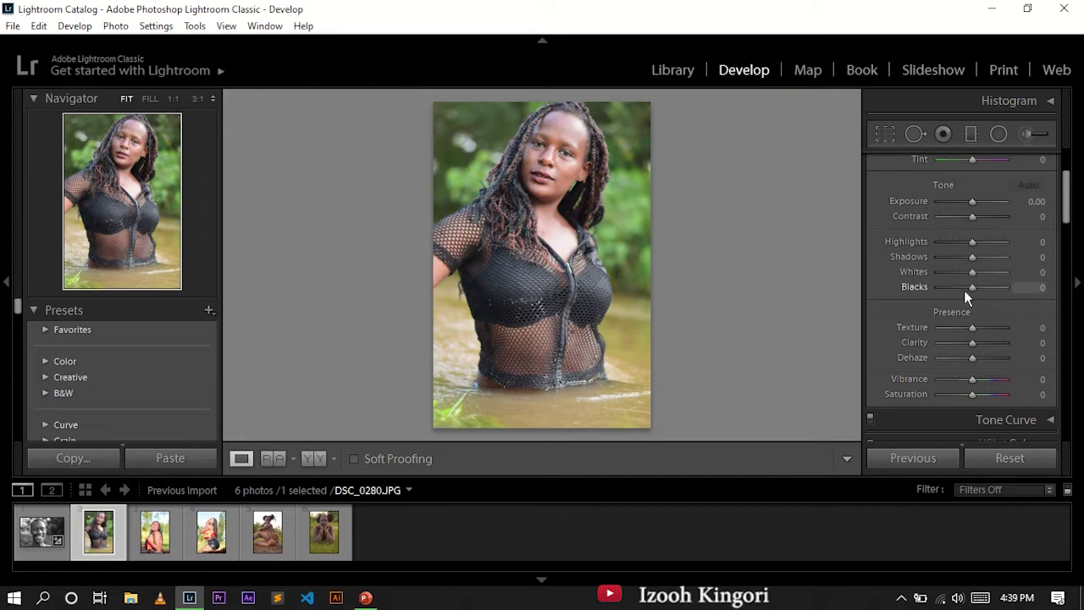
click(885, 134)
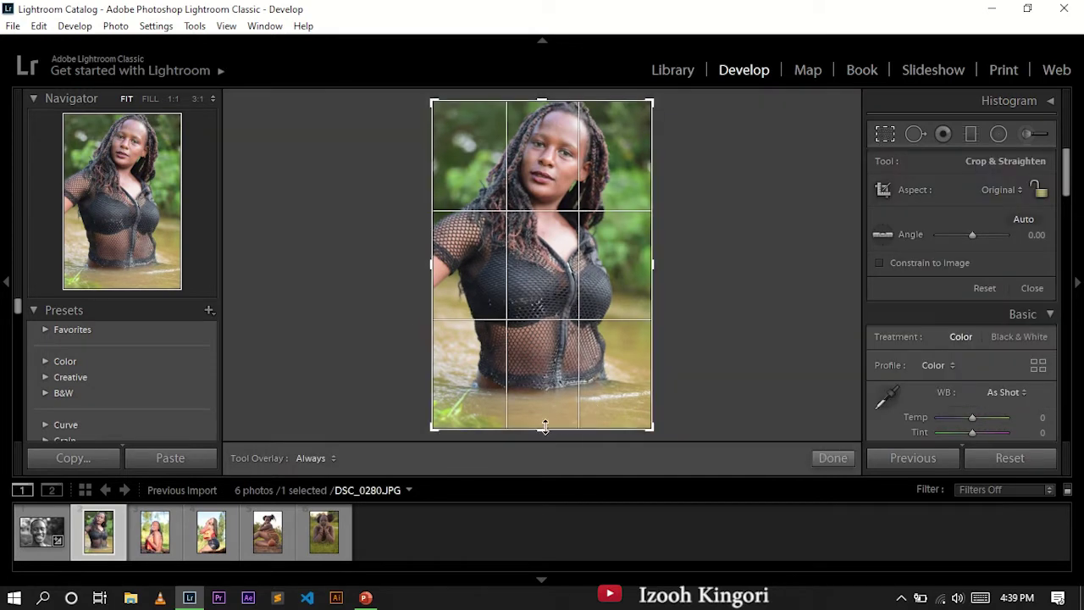
drag(544, 427, 551, 417)
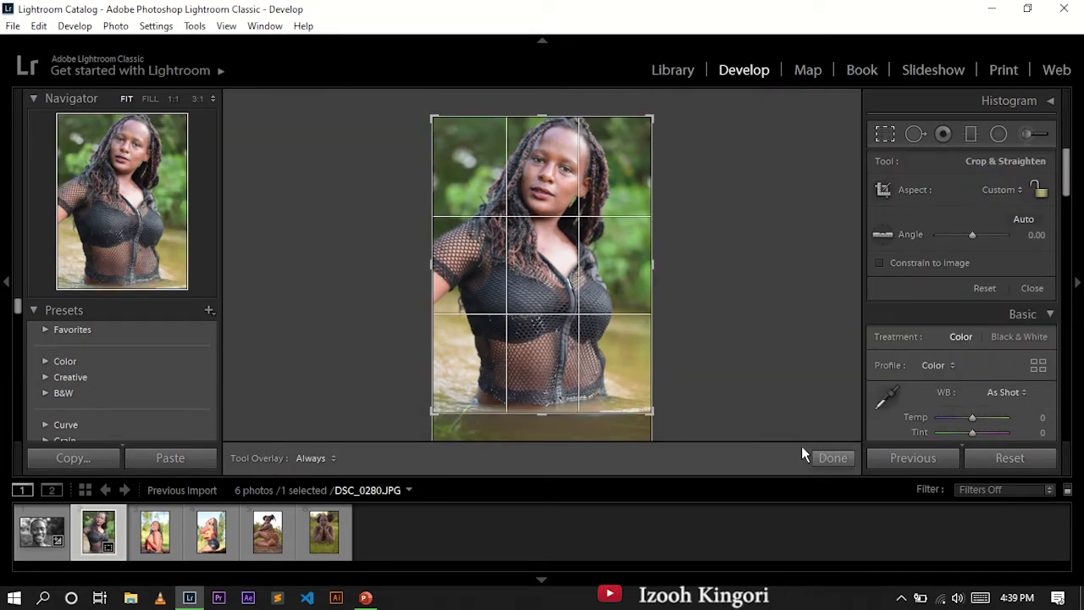
click(834, 457)
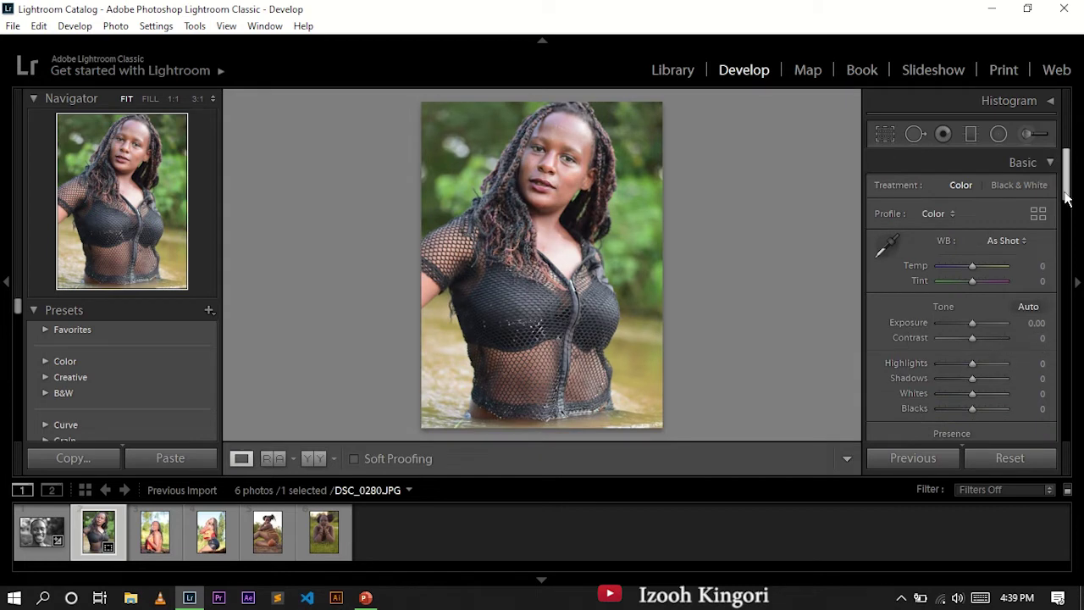
Raise red, orange and yellow HSL saturation to +10
drag(1067, 178, 1067, 245)
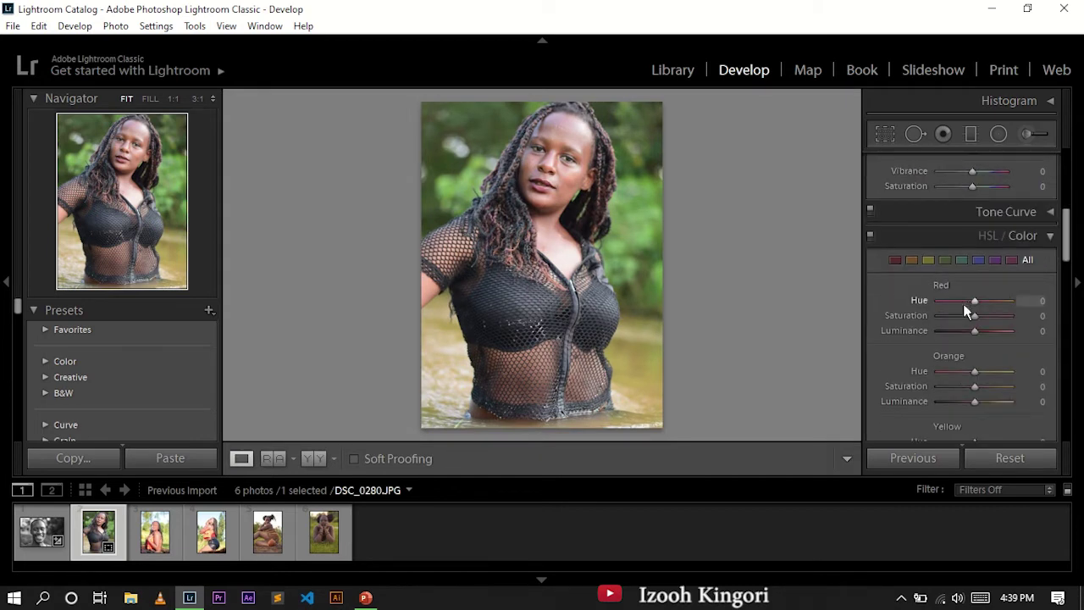
key(Up)
key(Up)
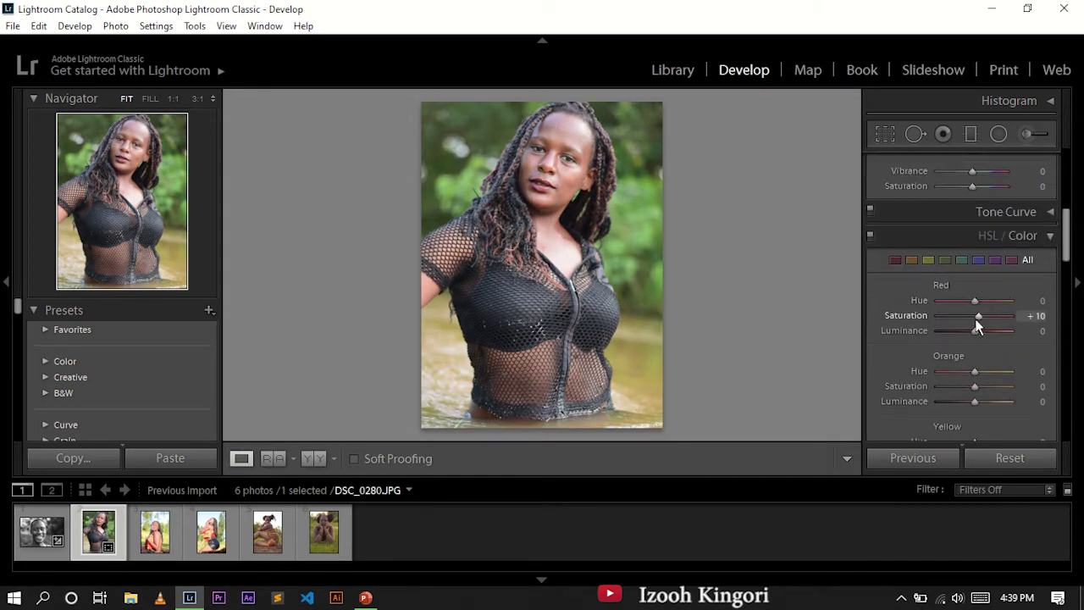
key(Up)
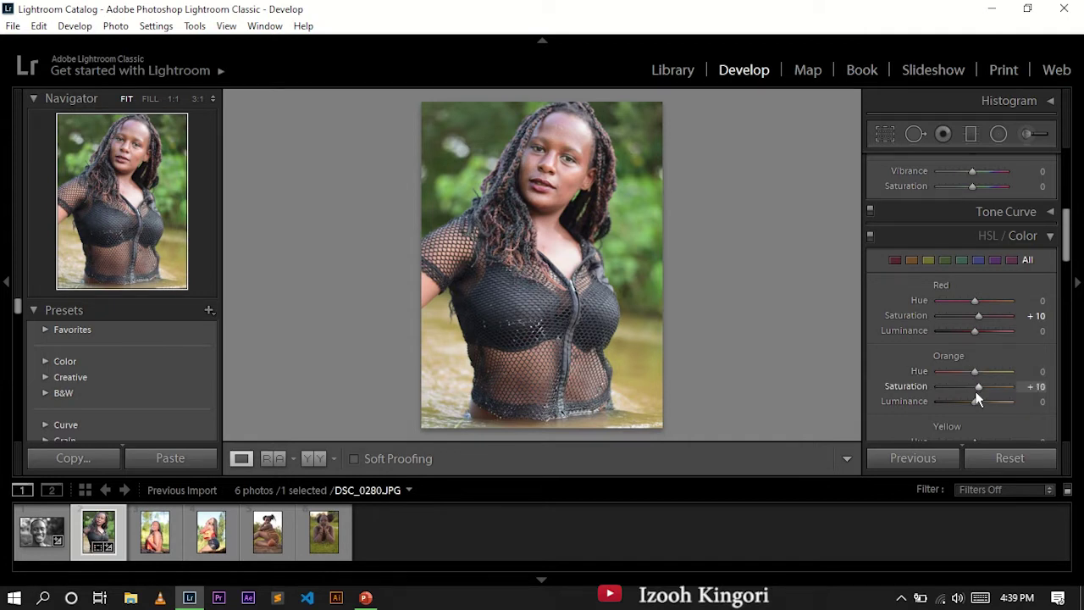
drag(1066, 244, 1067, 260)
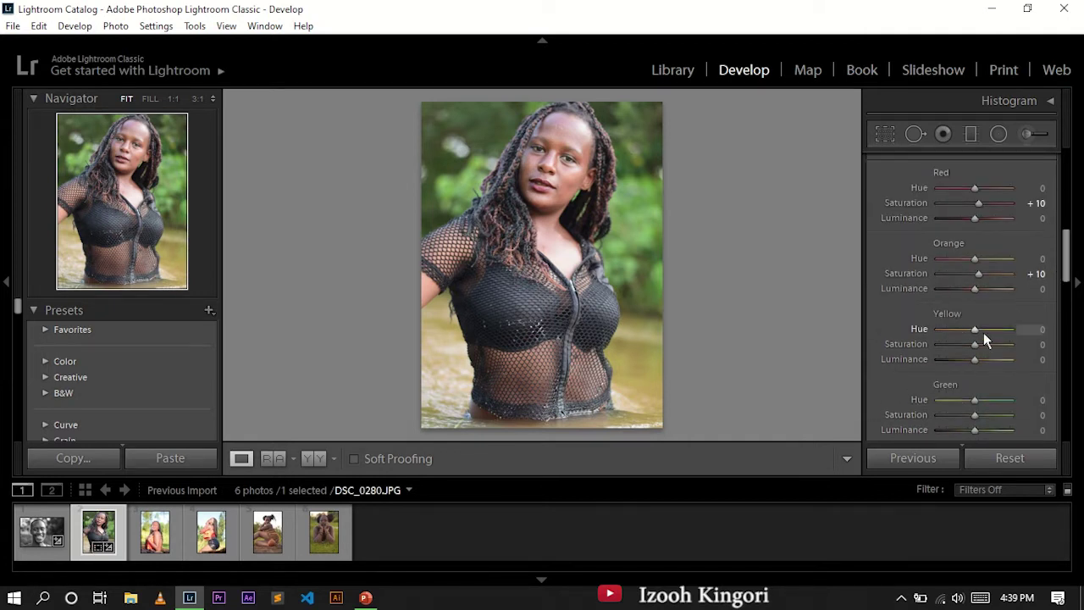
key(Up)
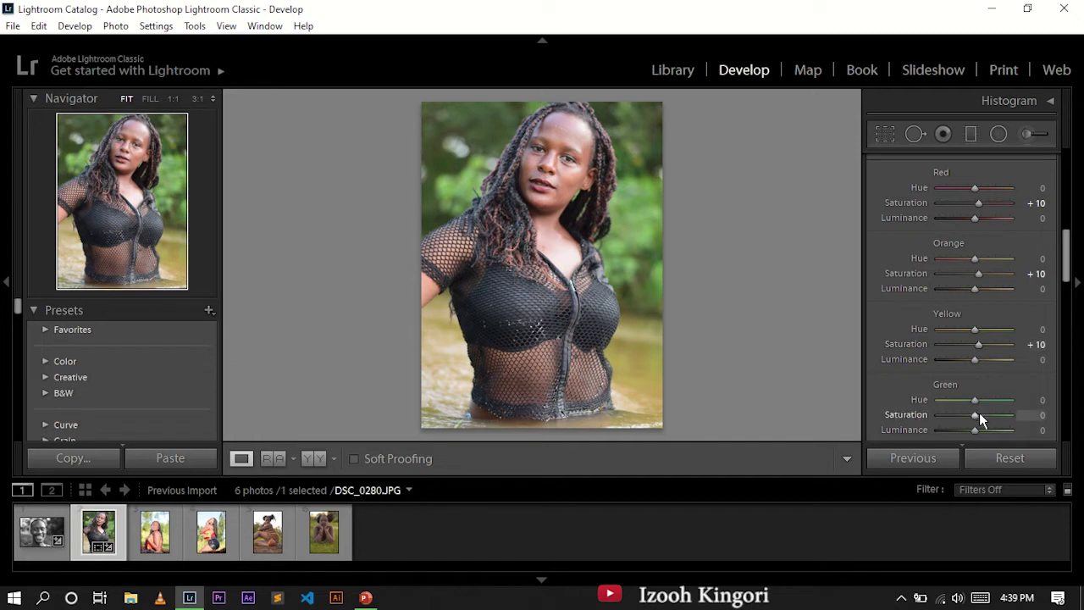
Push green saturation to maximum and blue saturation to +100, adjusting the hues
drag(1004, 415, 1019, 415)
drag(960, 399, 933, 394)
drag(1065, 253, 1067, 280)
mouse_move(996, 256)
mouse_down()
mouse_move(1015, 256)
mouse_move(1016, 269)
mouse_up()
mouse_move(1003, 342)
mouse_down()
mouse_move(1020, 341)
mouse_move(959, 324)
mouse_up()
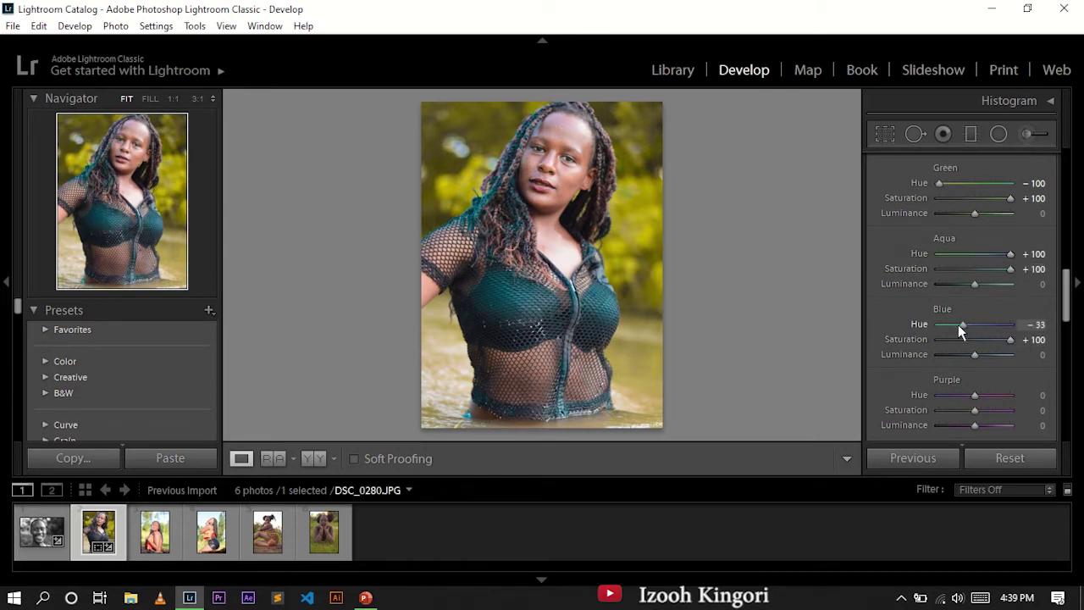
drag(1065, 285, 1054, 312)
Add light Detail sharpening with raised masking
click(1050, 287)
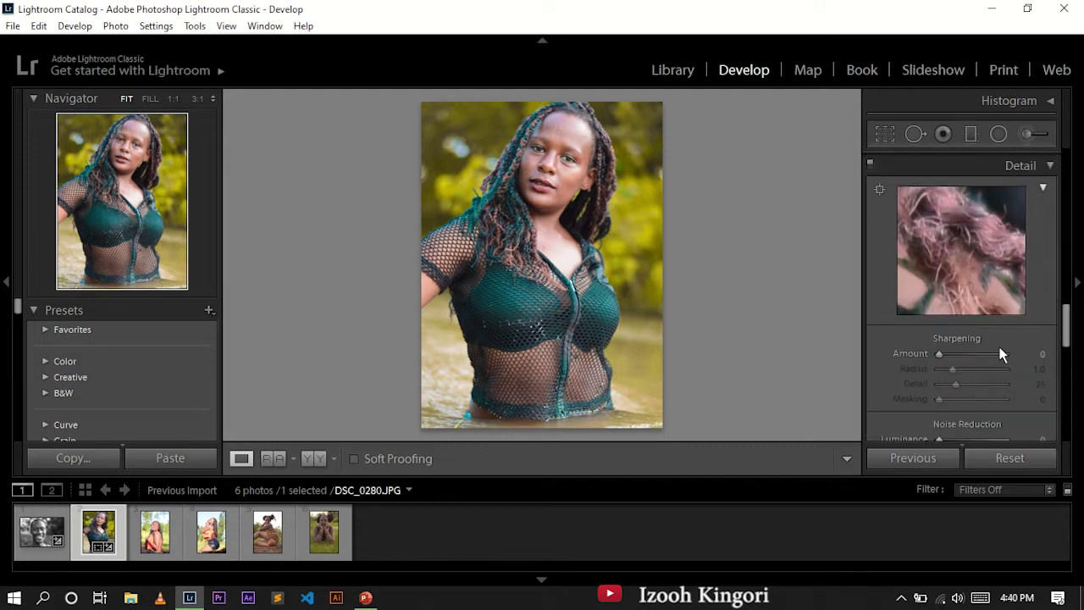
drag(938, 355, 940, 354)
drag(940, 399, 1005, 399)
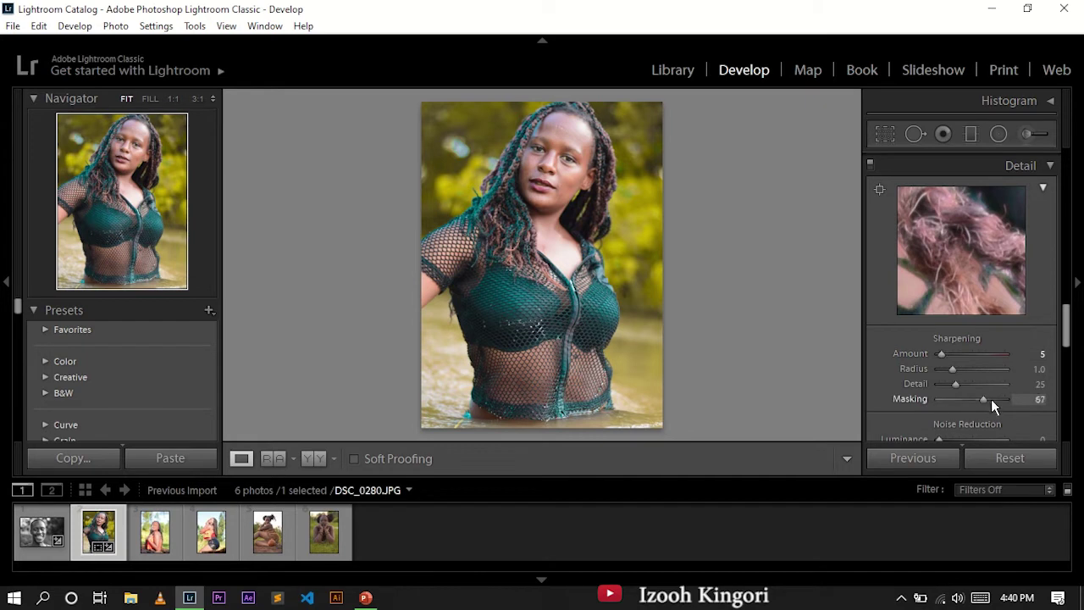
click(1048, 166)
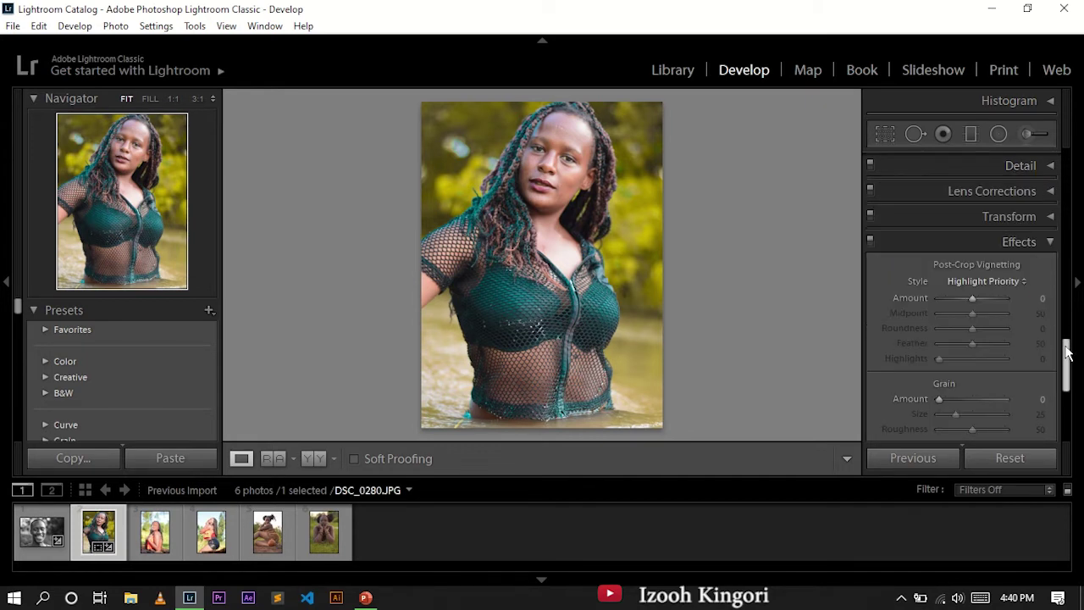
drag(1067, 359, 1046, 233)
Deepen the blacks and pull Highlights down to -100
scroll(1046, 226, up, 5)
scroll(1040, 195, up, 3)
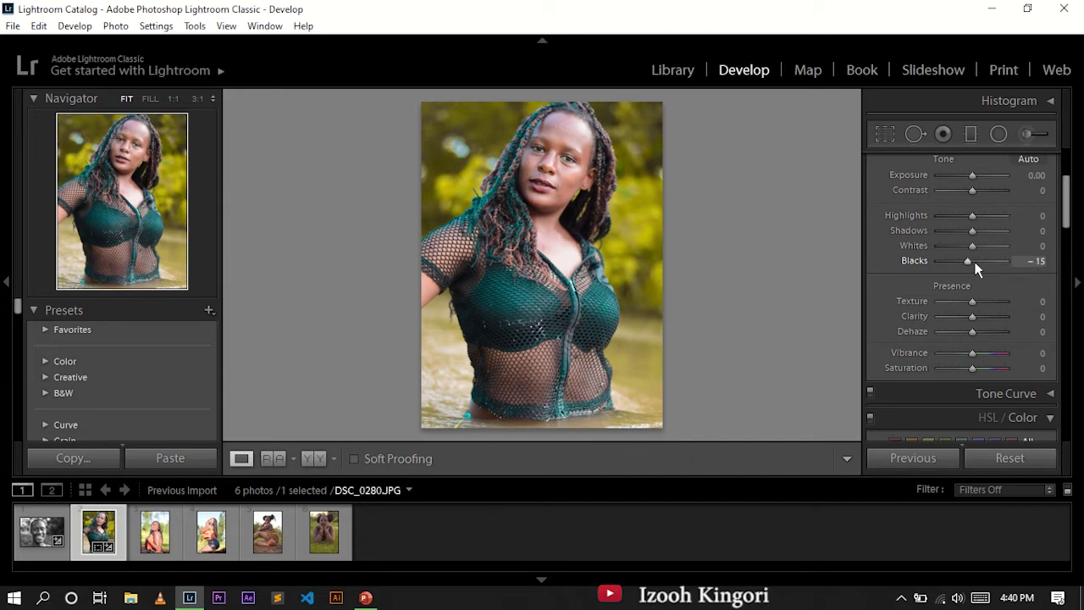
key(Down)
key(Down)
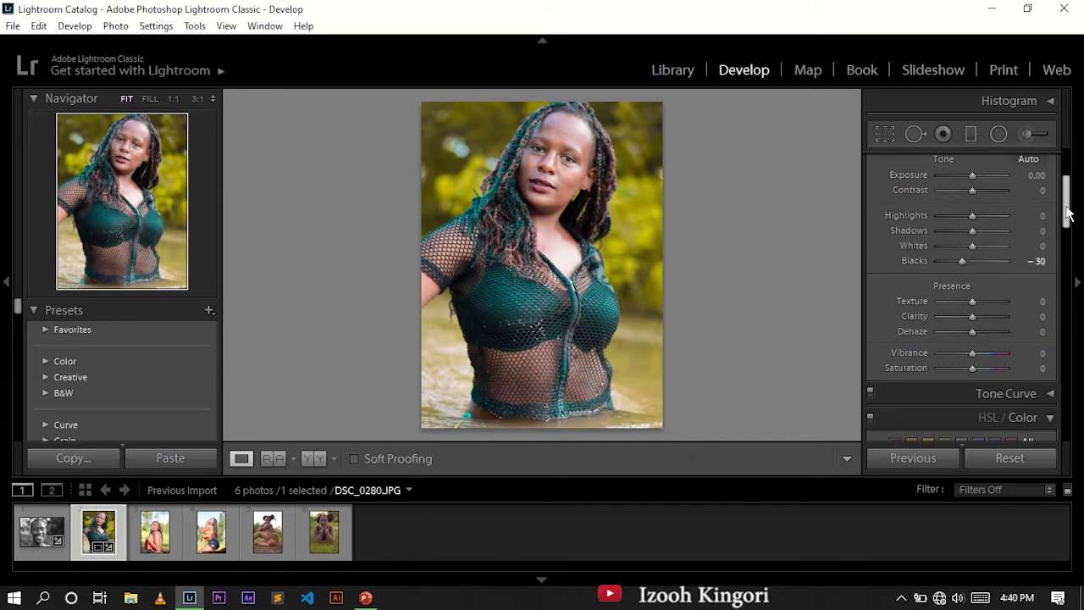
scroll(1063, 212, up, 2)
mouse_move(958, 259)
mouse_down()
mouse_move(938, 264)
mouse_move(999, 274)
mouse_up()
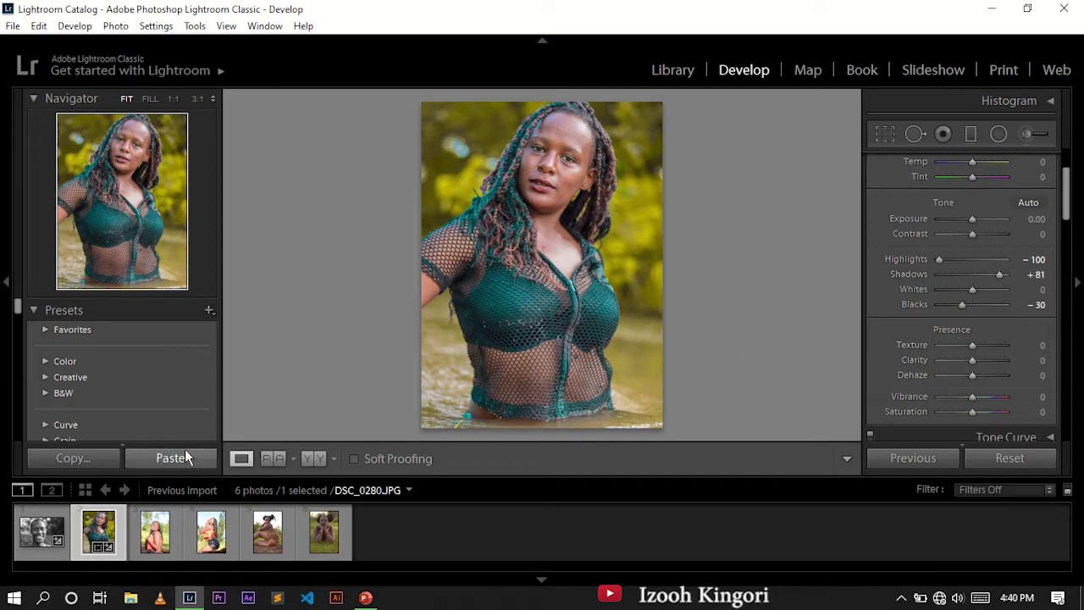
click(96, 459)
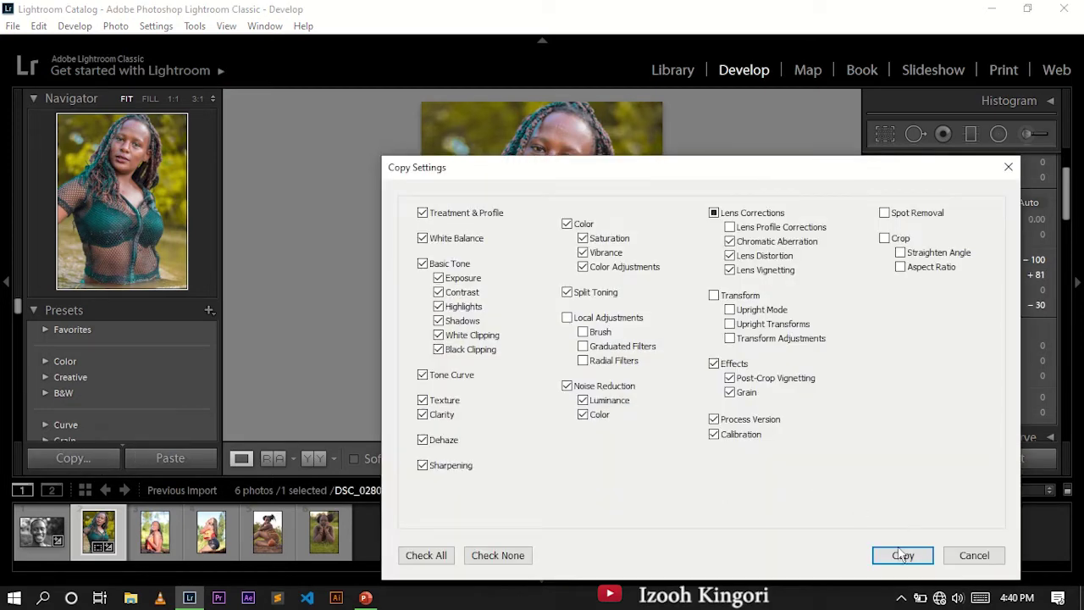
Copy this grade onto DSC_0411 and trim the top of its crop
click(900, 553)
click(151, 529)
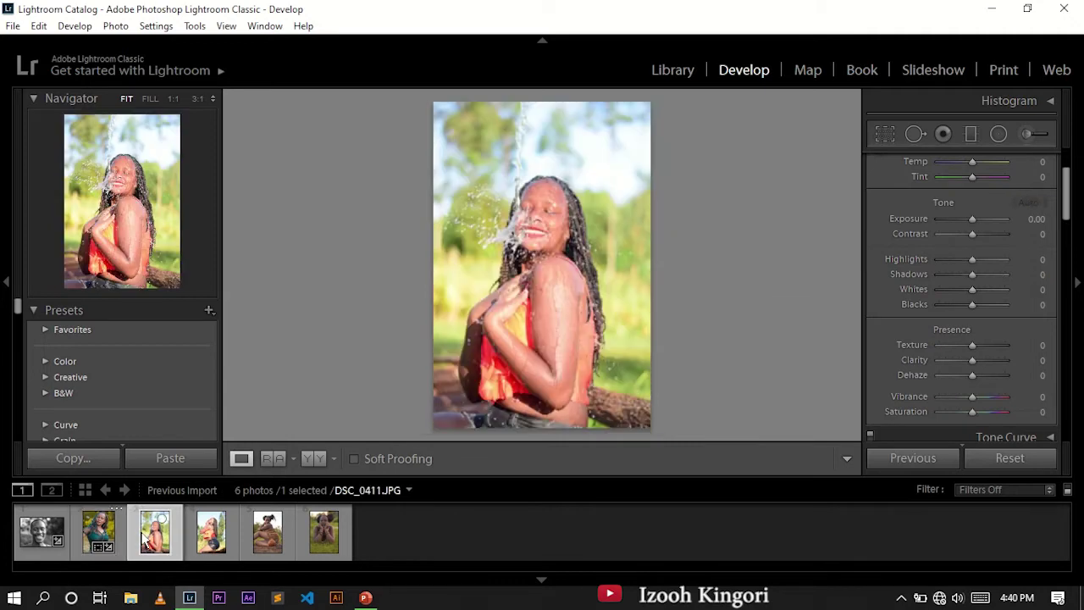
click(192, 459)
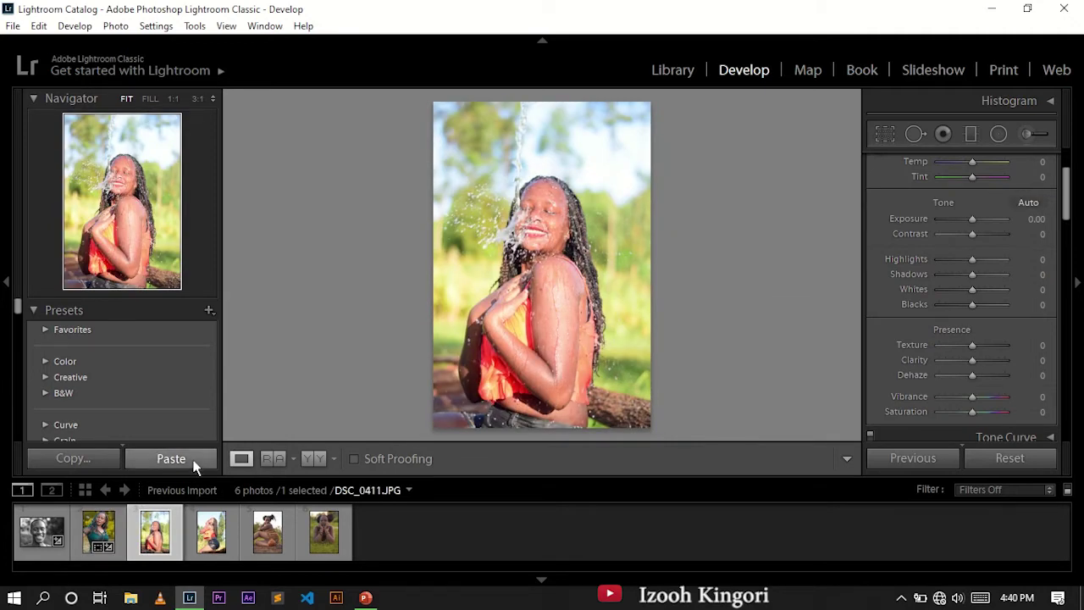
click(884, 133)
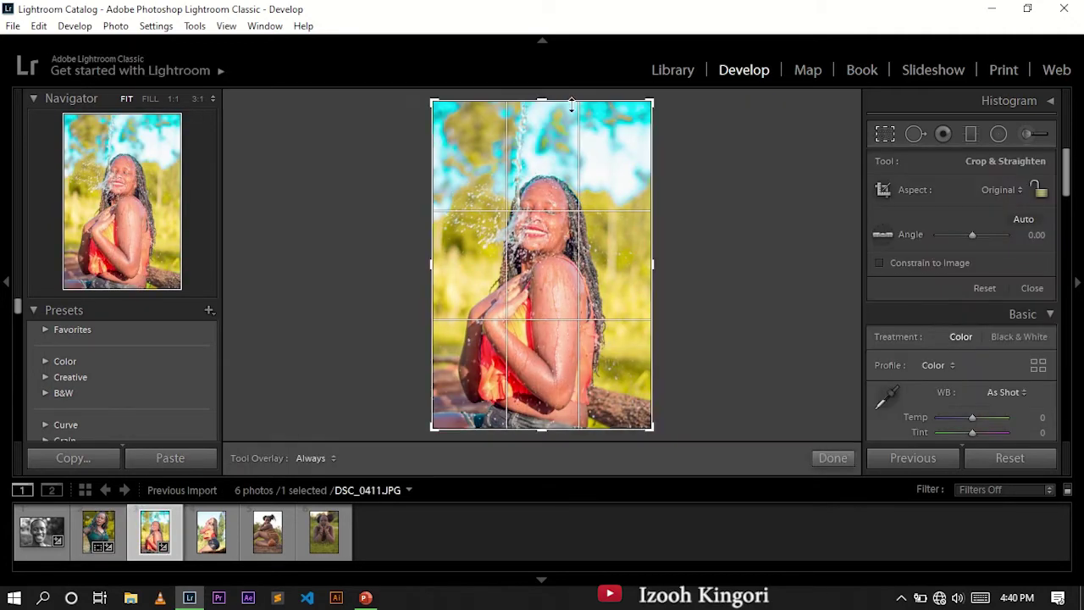
drag(554, 95, 556, 123)
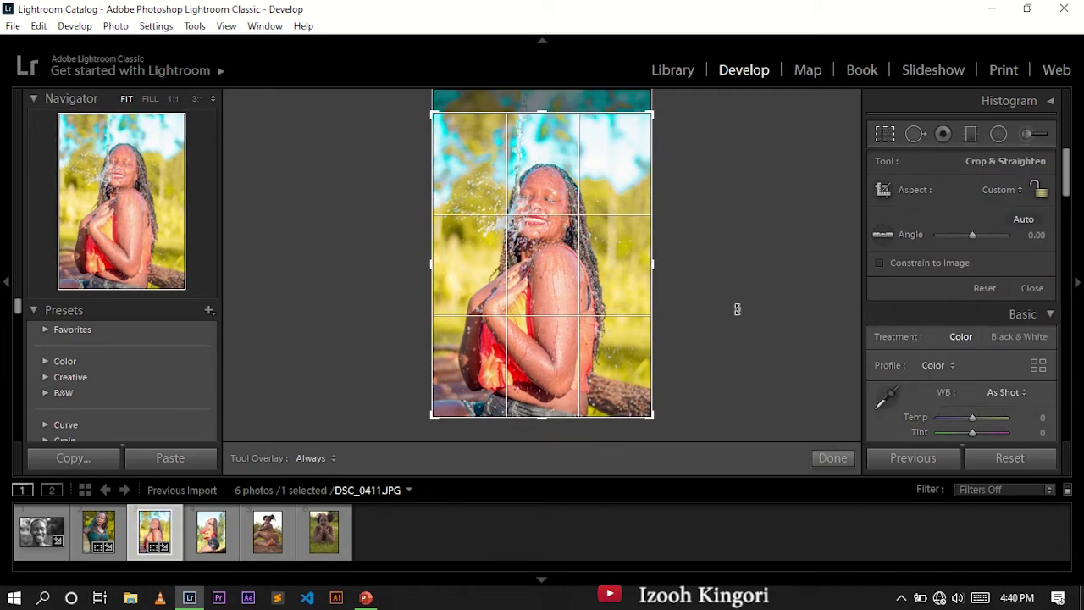
click(833, 458)
Reset DSC_0411's Blue hue to 0 and lower its Shadows
drag(1066, 176, 1069, 306)
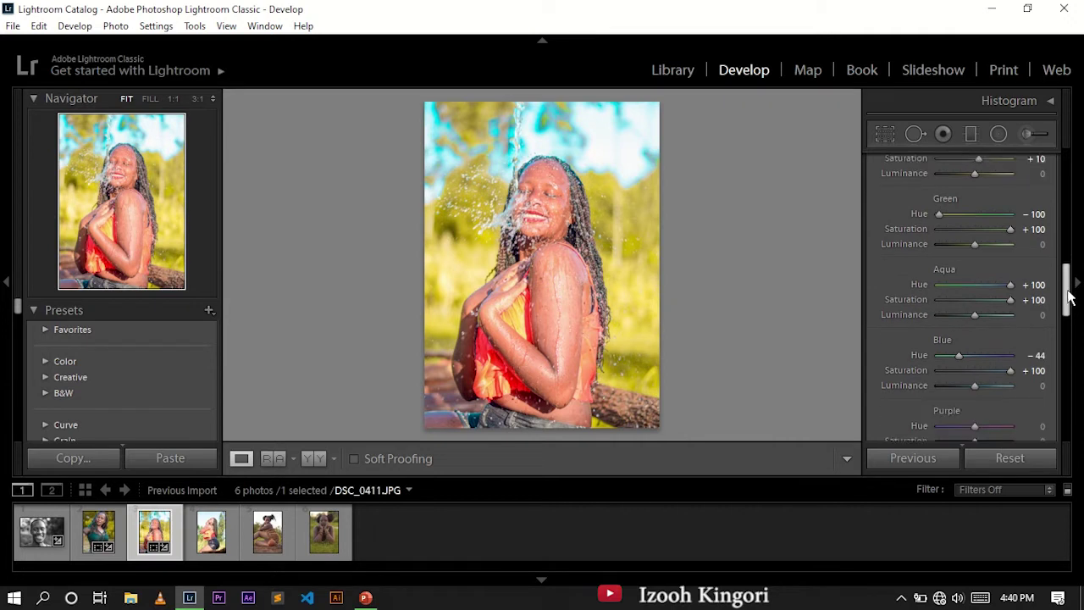
click(1036, 329)
text(0)
key(Return)
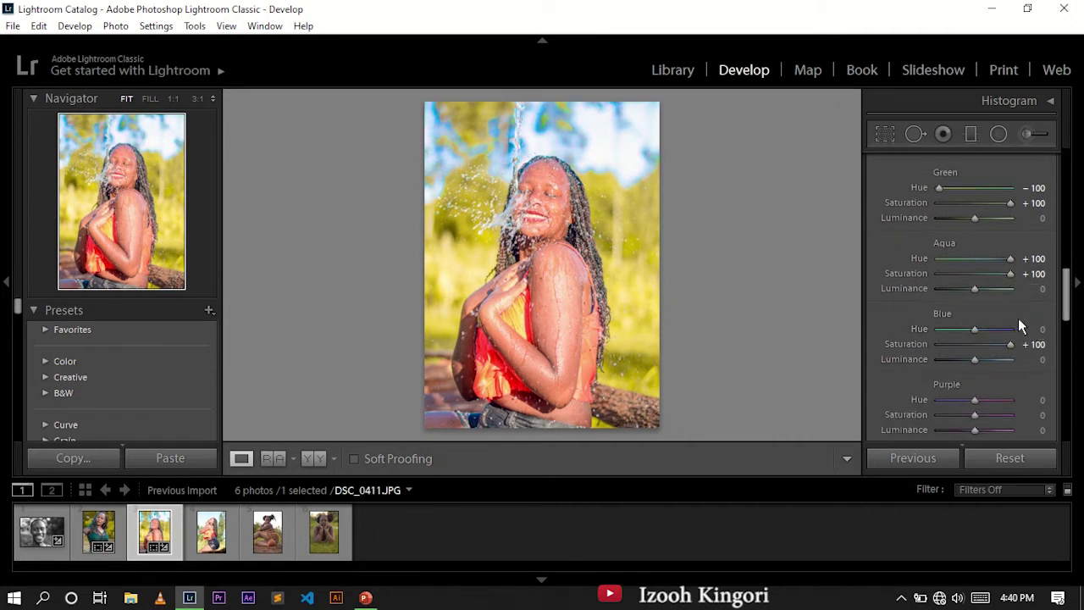
drag(1066, 296, 1048, 196)
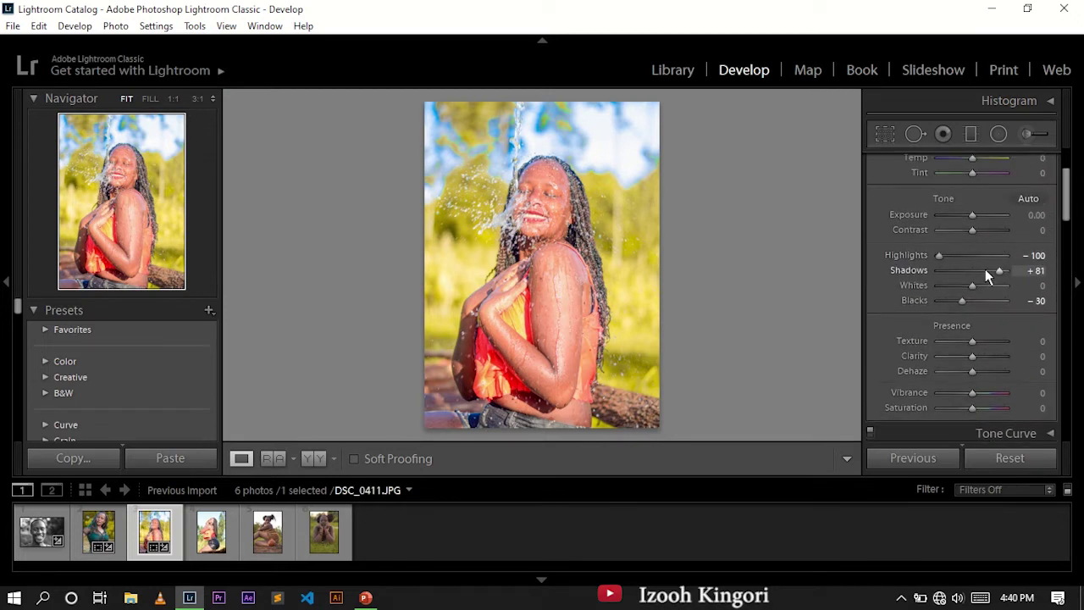
click(986, 271)
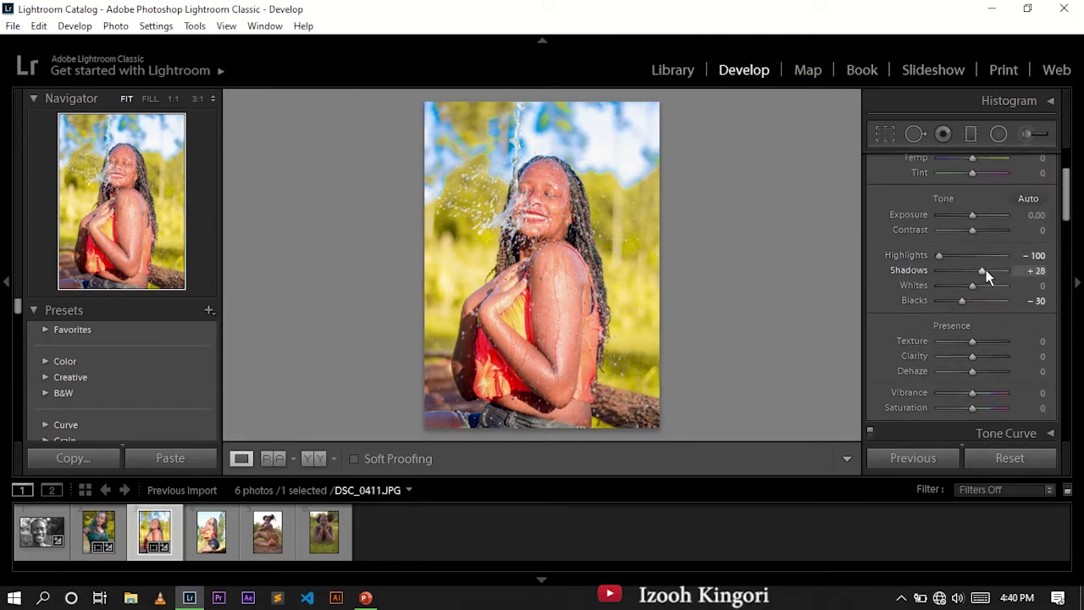
click(211, 531)
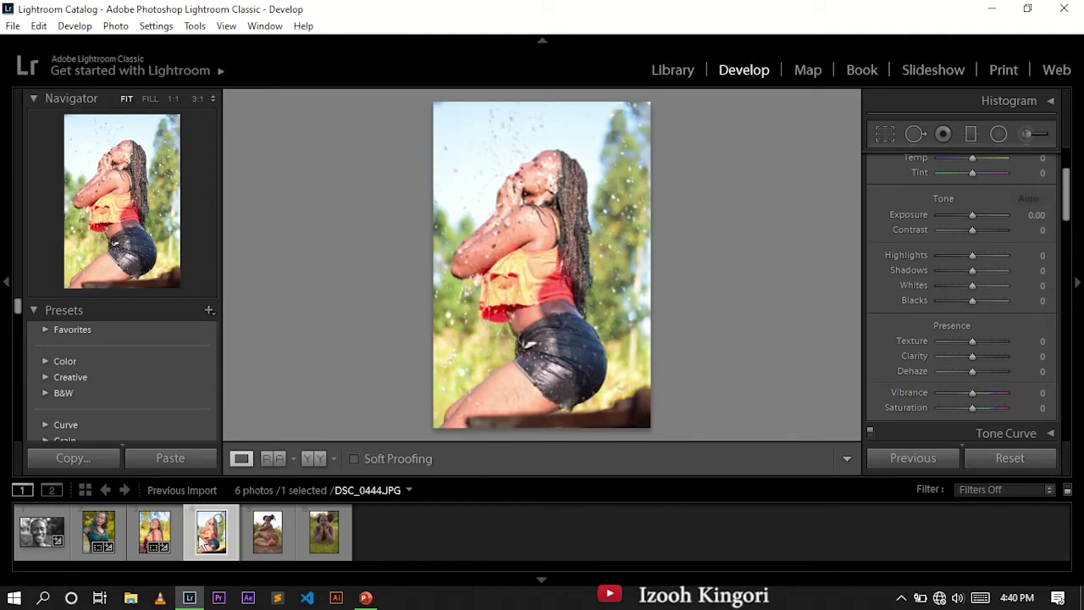
Paste the copied grade onto DSC_0444 and reset its Blue hue to 0
click(193, 458)
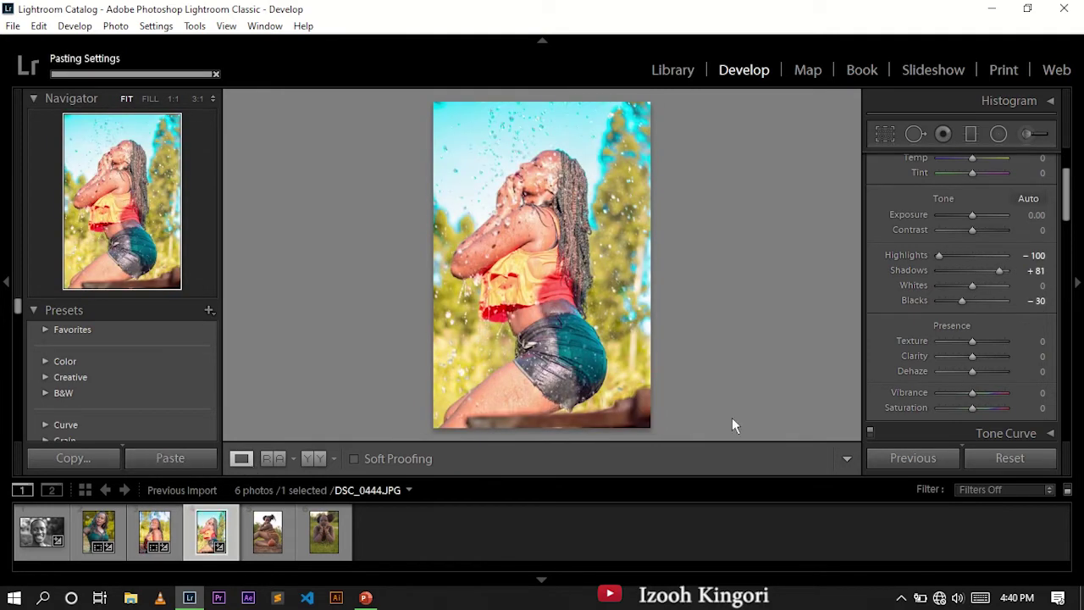
drag(1068, 194, 1072, 318)
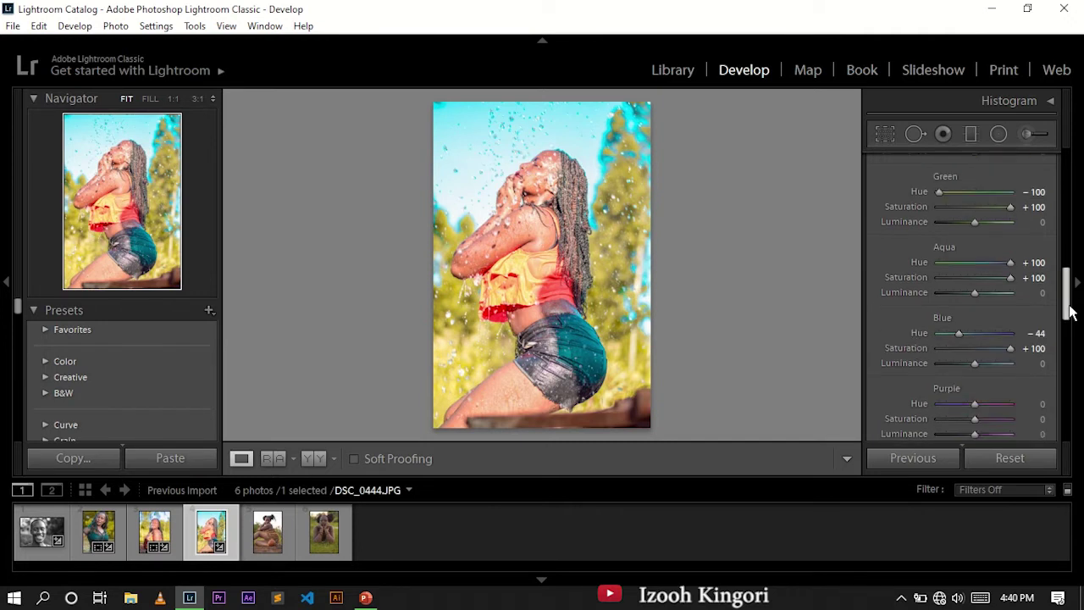
click(1035, 291)
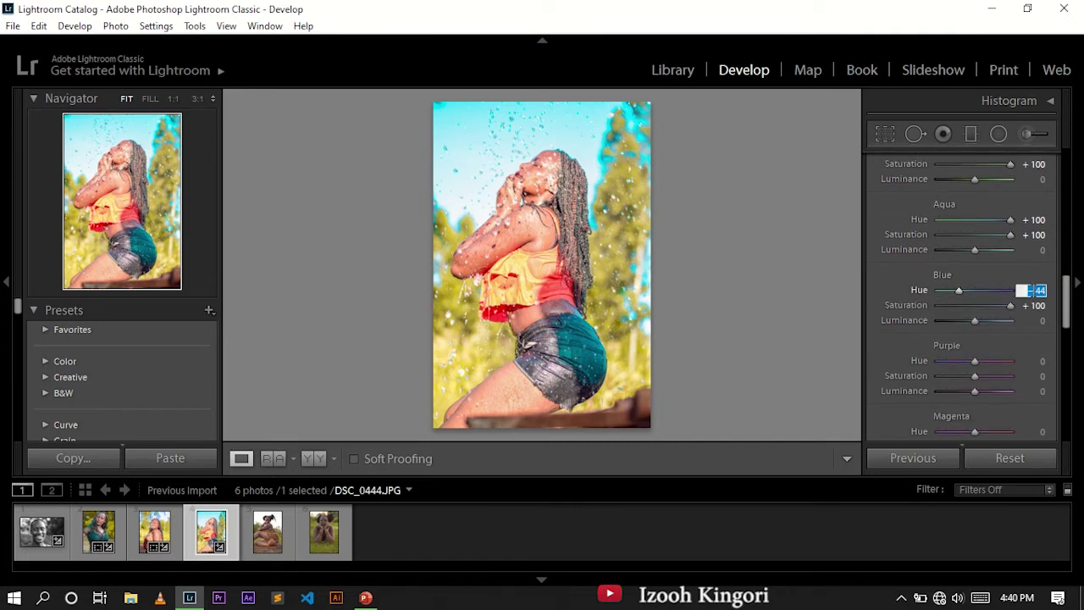
text(0)
key(Return)
Set Shadows to +38 and Calibration Blue/Green Primary saturation to +45/+29
scroll(1065, 288, up, 1)
drag(1066, 288, 1055, 203)
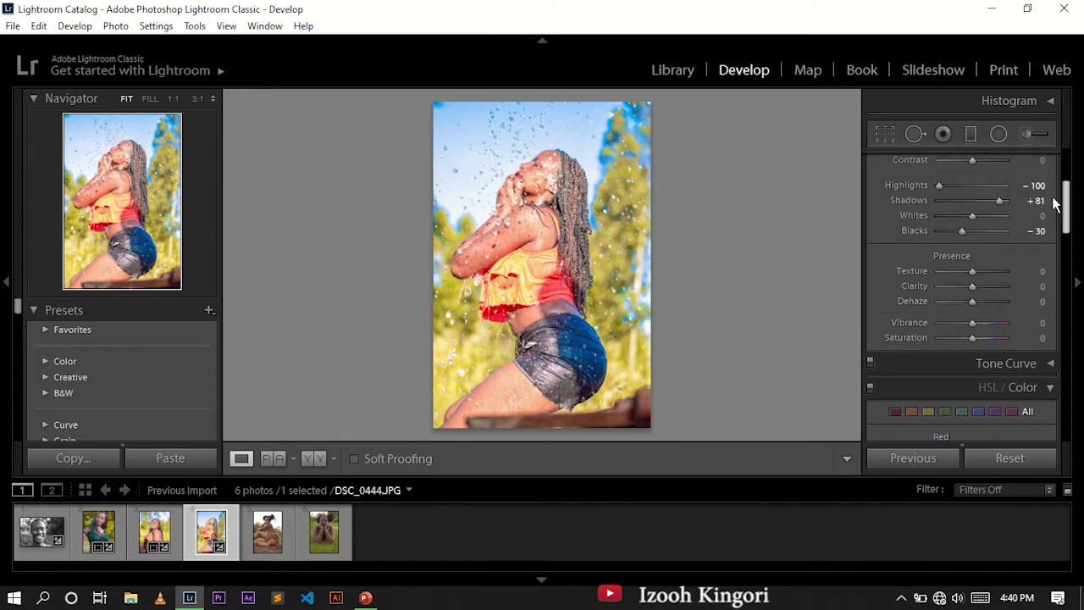
scroll(1056, 203, up, 2)
drag(1000, 244, 987, 244)
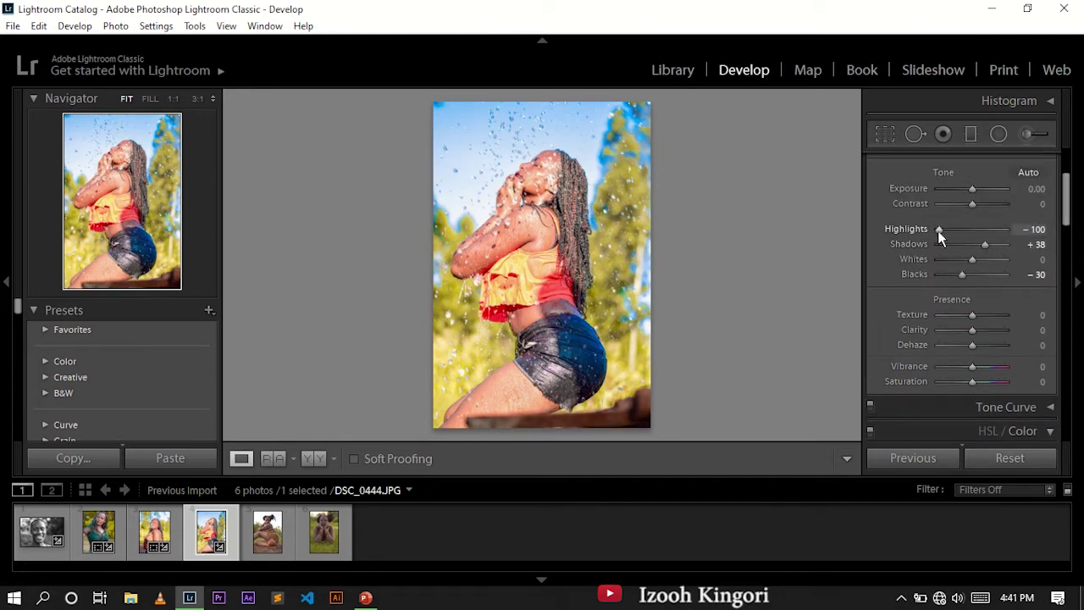
drag(1066, 211, 1066, 414)
drag(972, 424, 987, 424)
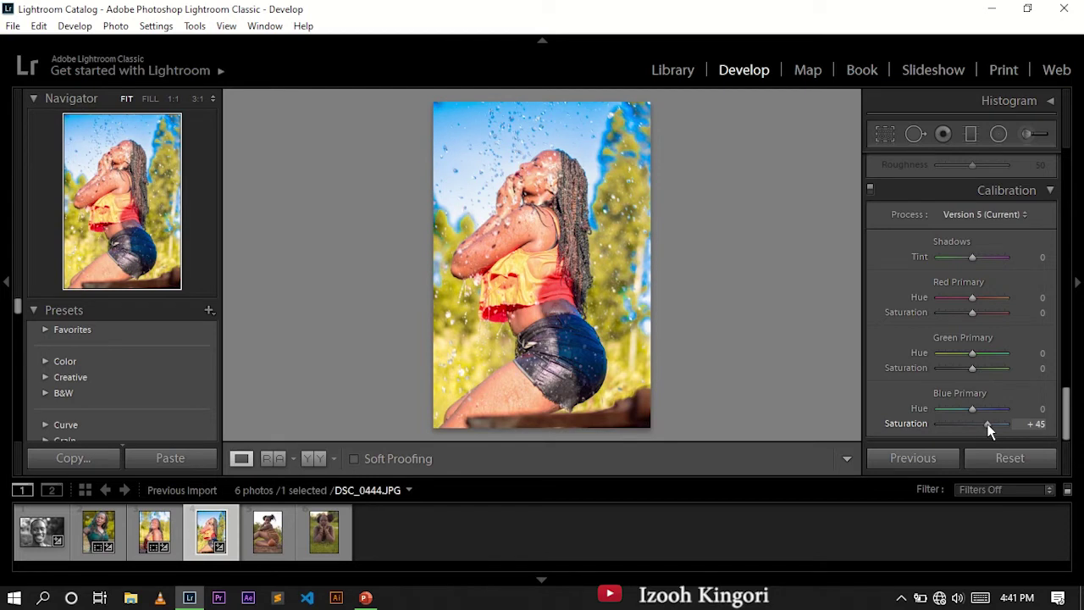
drag(972, 368, 982, 368)
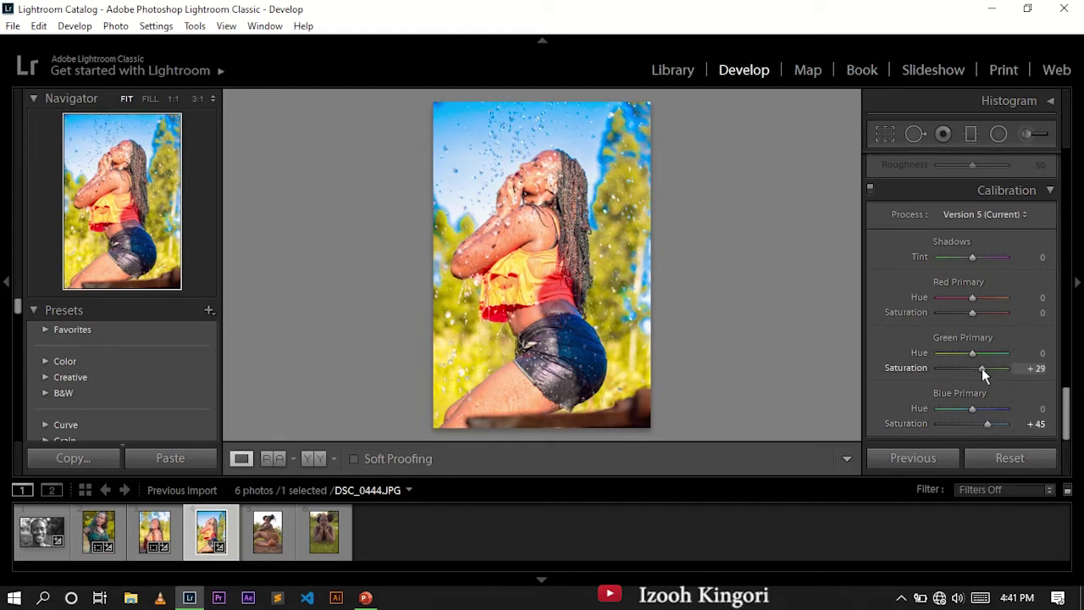
mouse_move(268, 531)
click(260, 538)
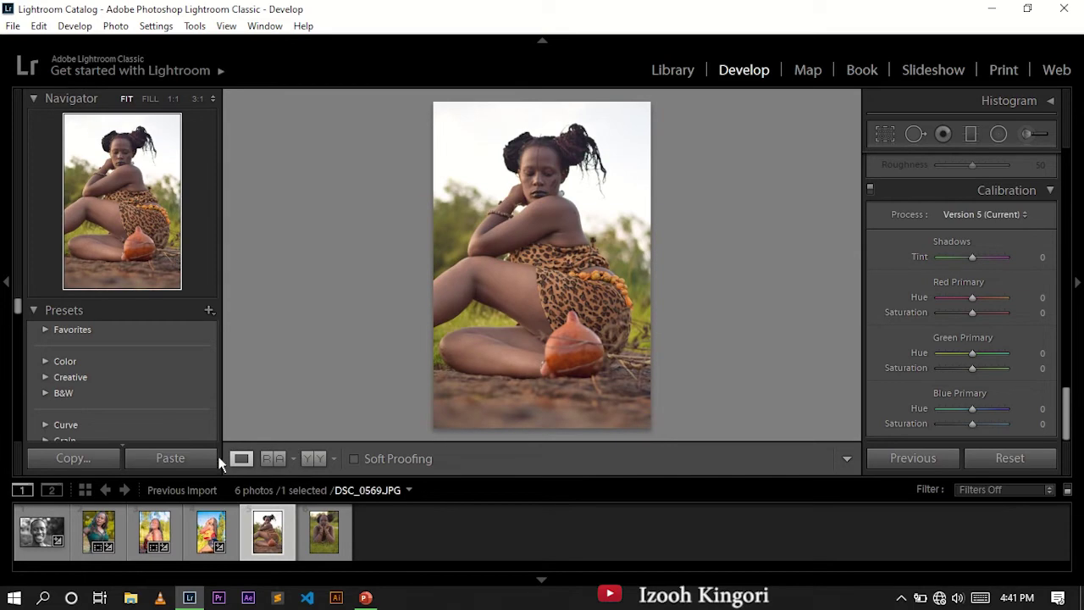
Paste the grade onto DSC_0569, lower Shadows to +33 and raise Yellow saturation
click(176, 458)
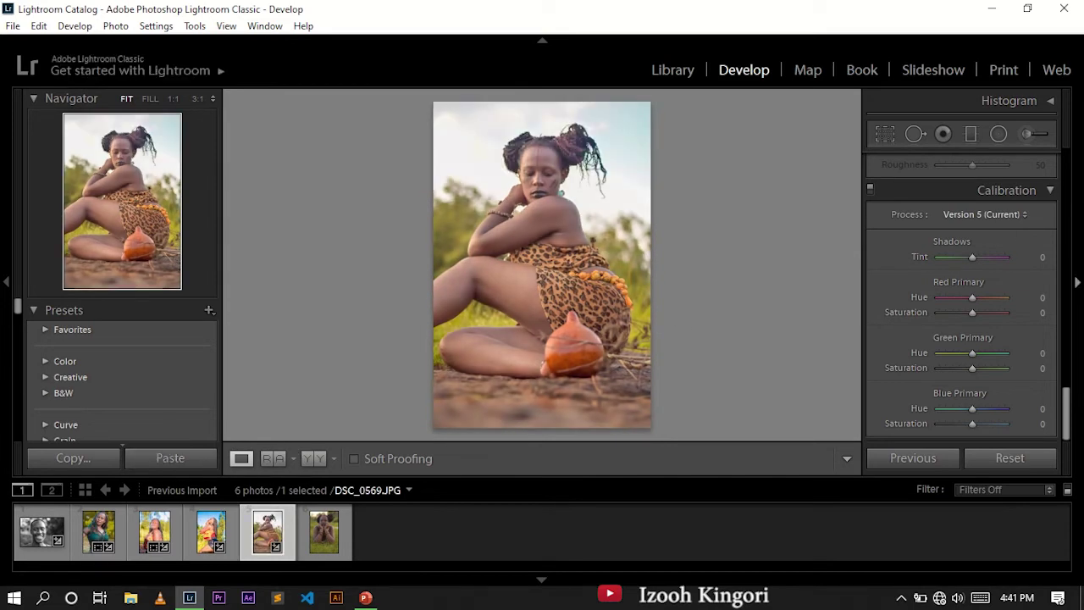
drag(1067, 413, 1066, 191)
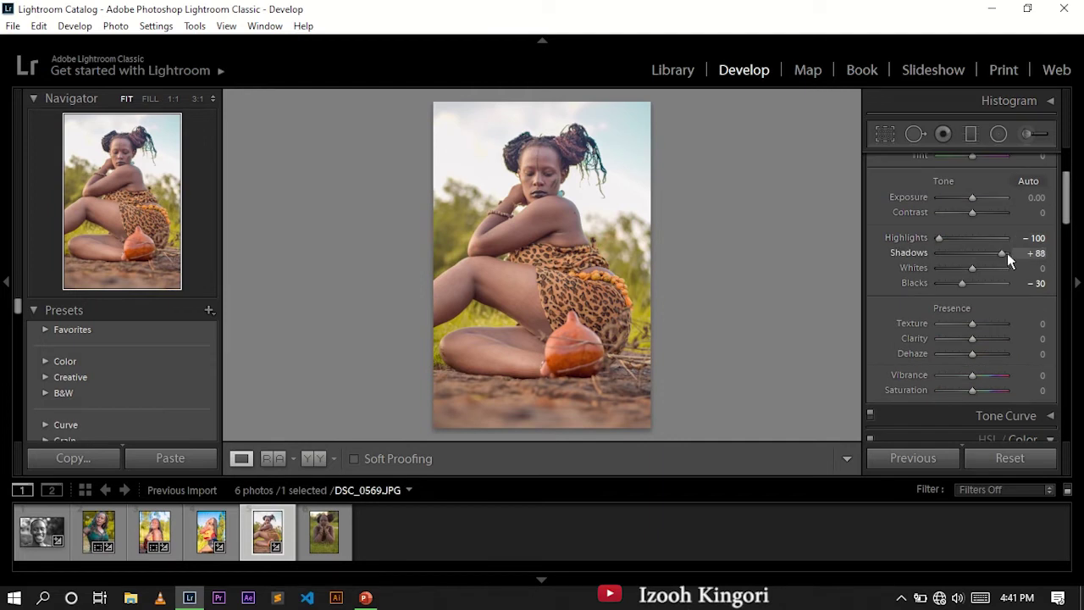
drag(1007, 253, 985, 258)
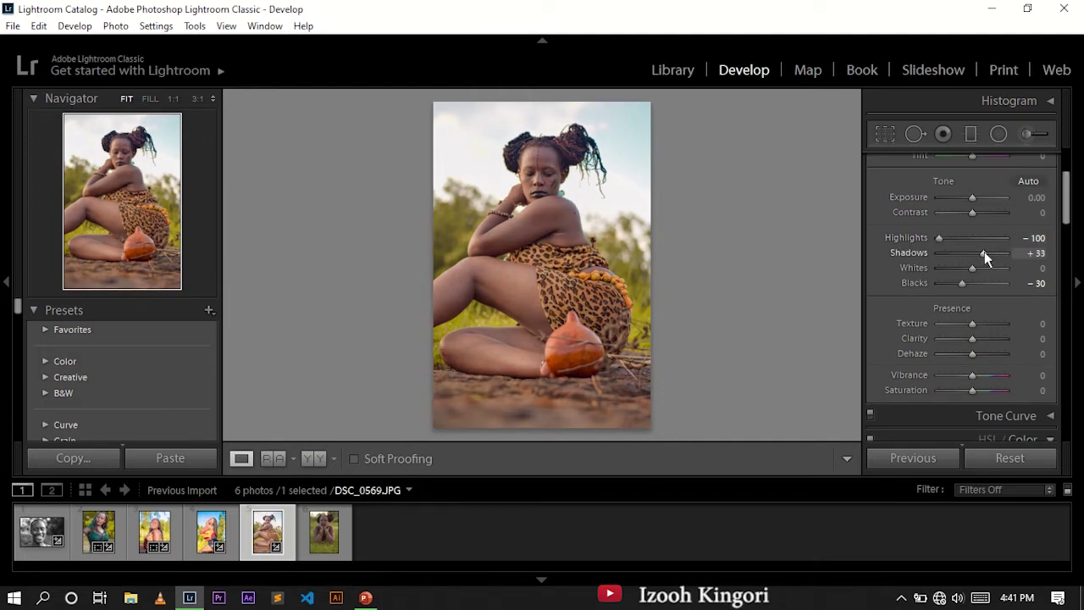
drag(1066, 199, 1068, 240)
drag(974, 436, 1006, 436)
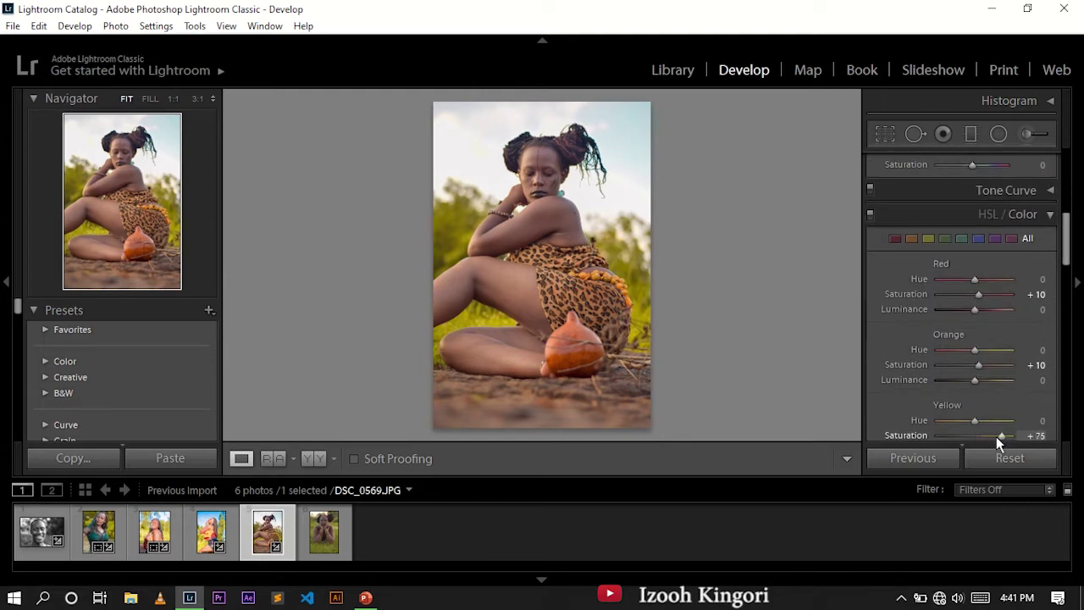
Set Green Primary saturation to +25 and enter 0 for Blue hue
drag(1065, 243, 1068, 415)
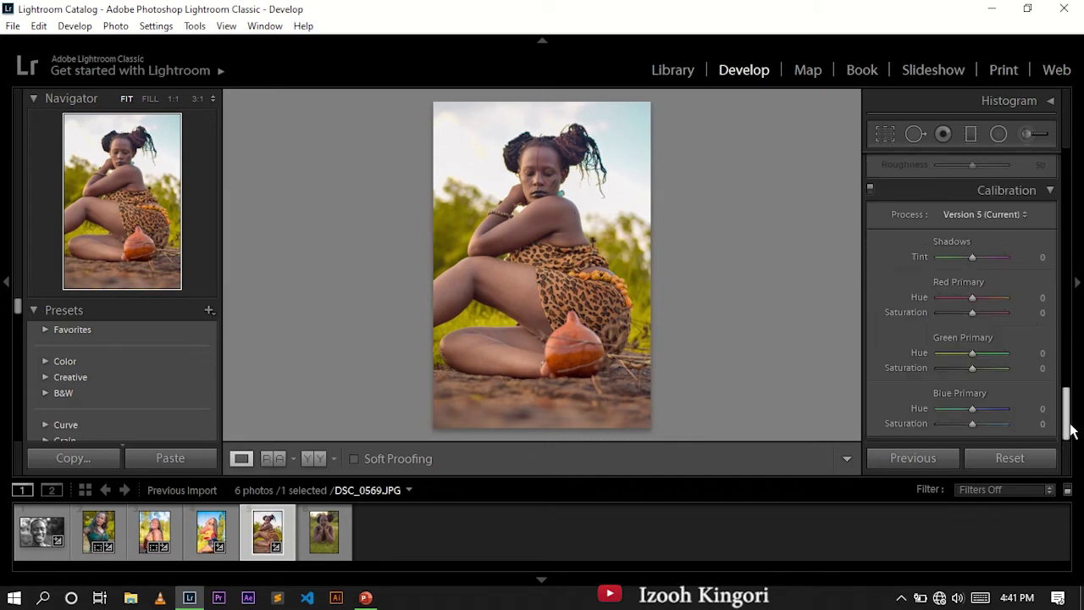
key(Up)
key(Up)
key(Up)
key(Up)
key(Up)
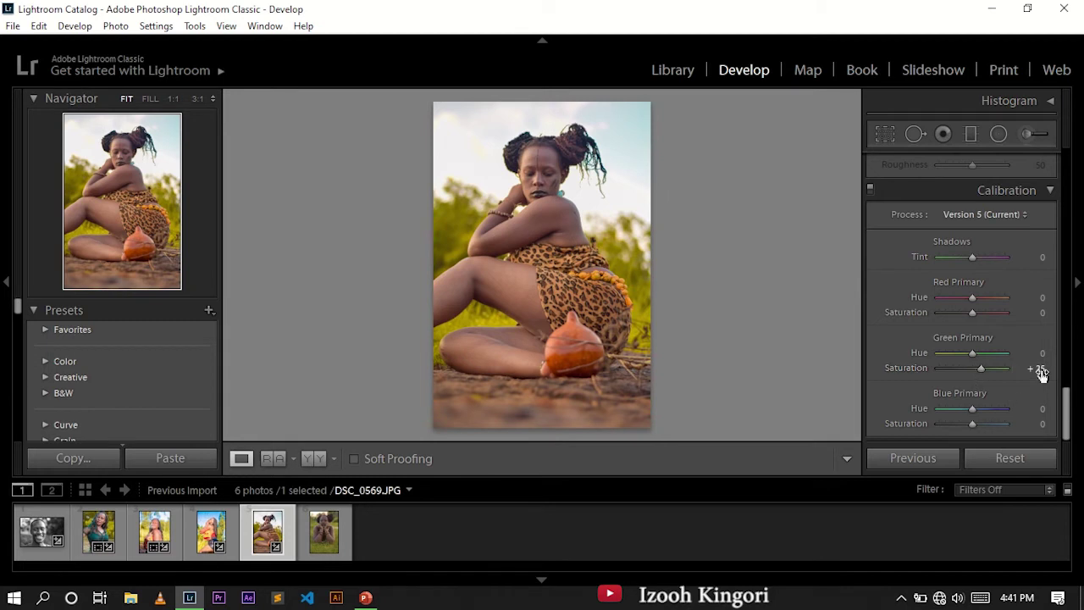
drag(1066, 398, 1047, 305)
scroll(1046, 305, up, 2)
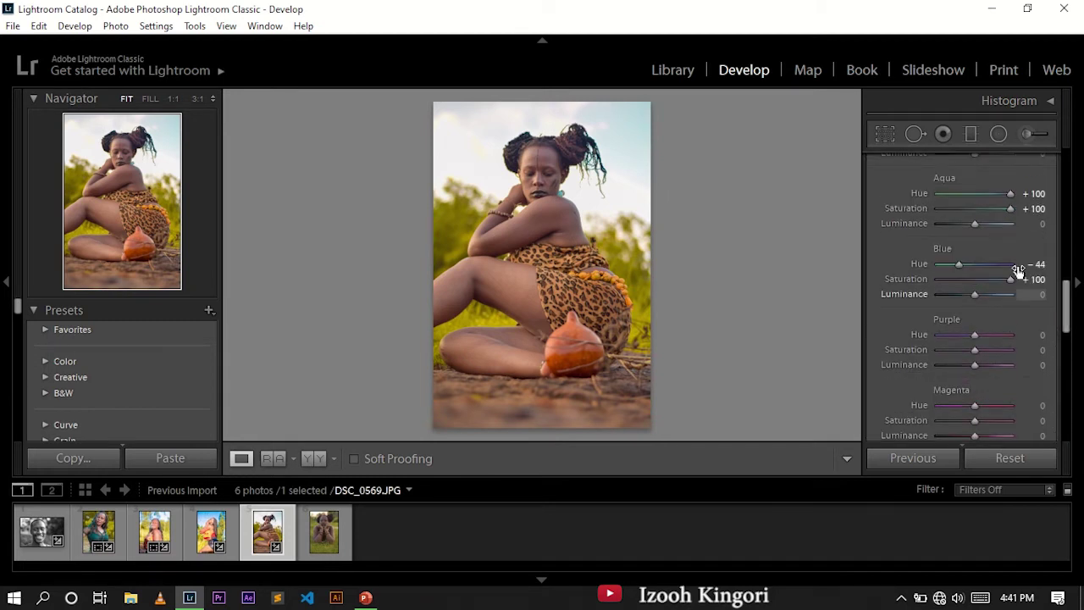
click(1030, 264)
text(0)
Zoom to 1:1 on the face and raise Luminance noise reduction toward 100
click(551, 168)
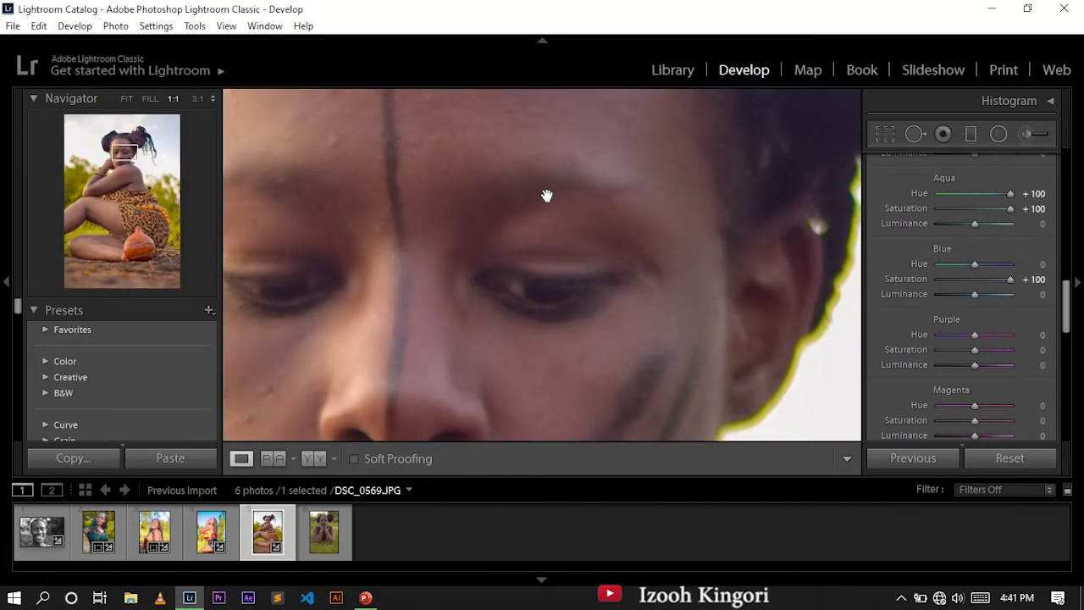
click(547, 196)
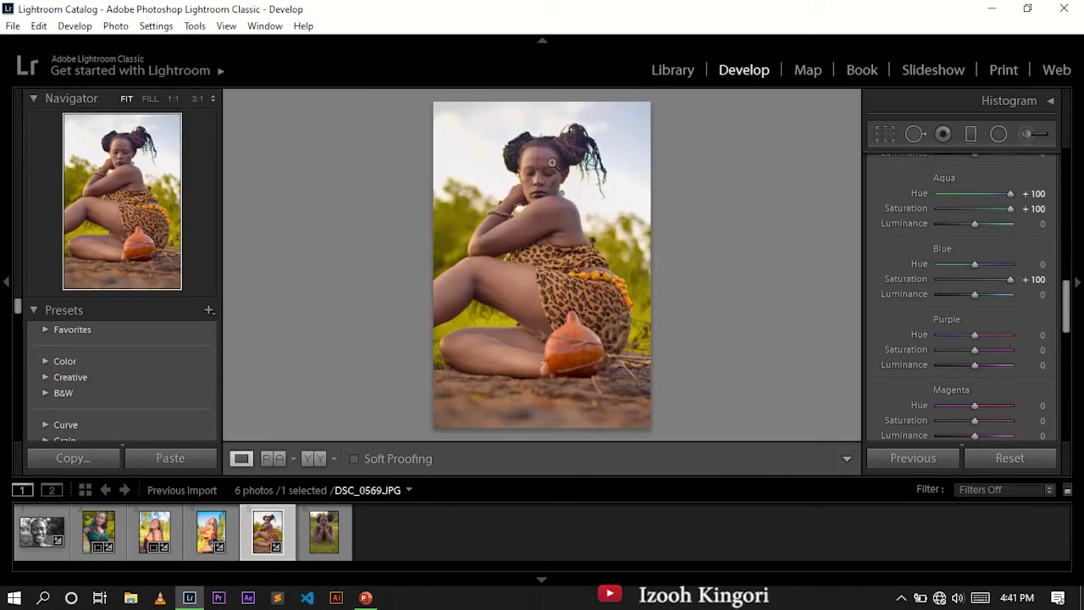
click(554, 164)
mouse_move(1067, 305)
mouse_down()
mouse_move(1056, 235)
mouse_move(1065, 347)
mouse_up()
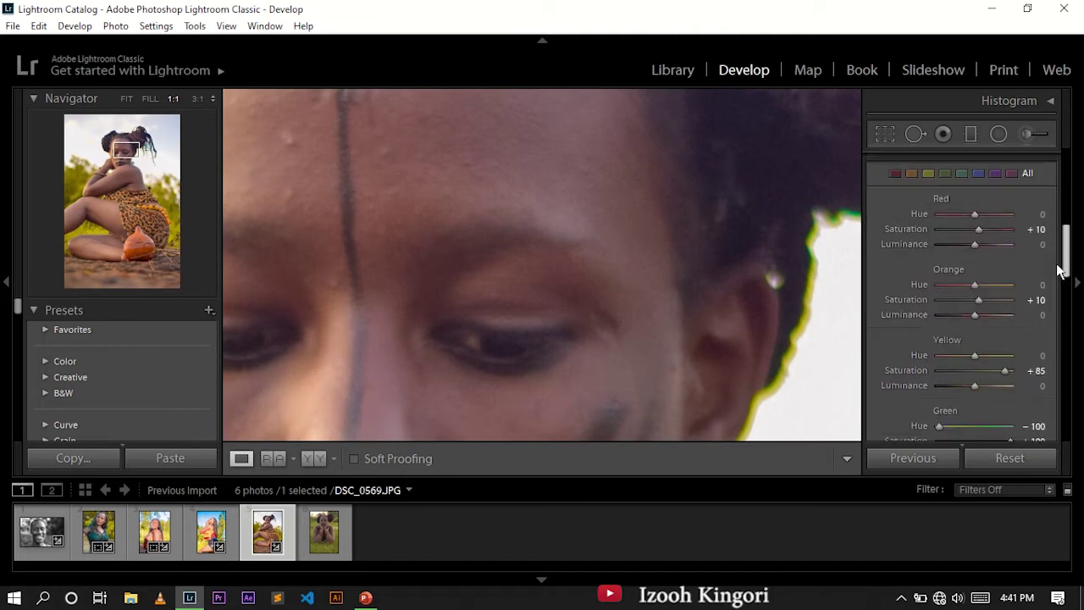
click(1051, 274)
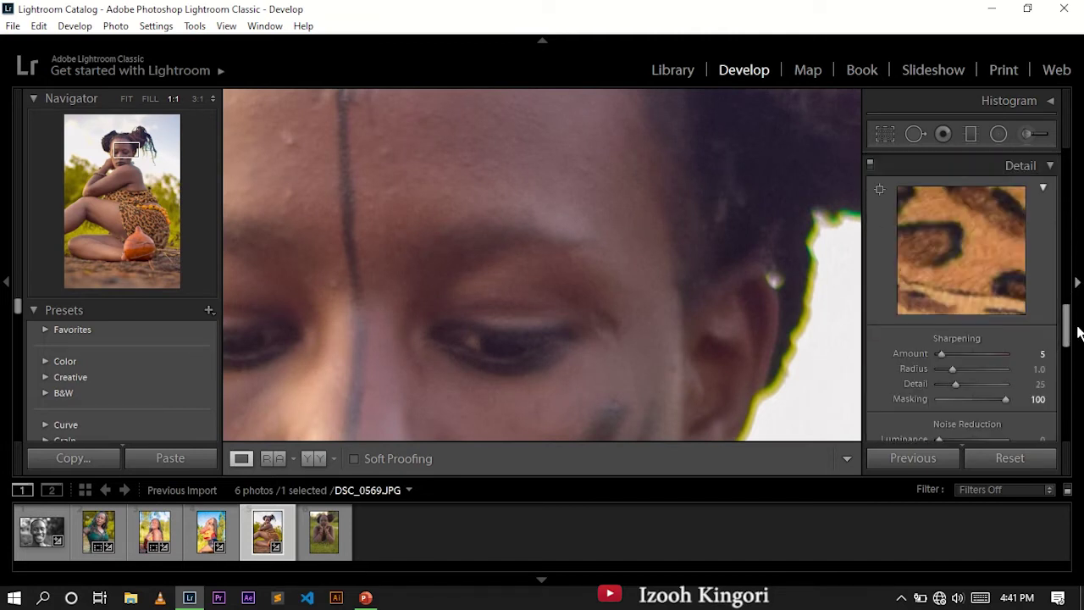
scroll(1038, 330, down, 2)
drag(940, 353, 1033, 352)
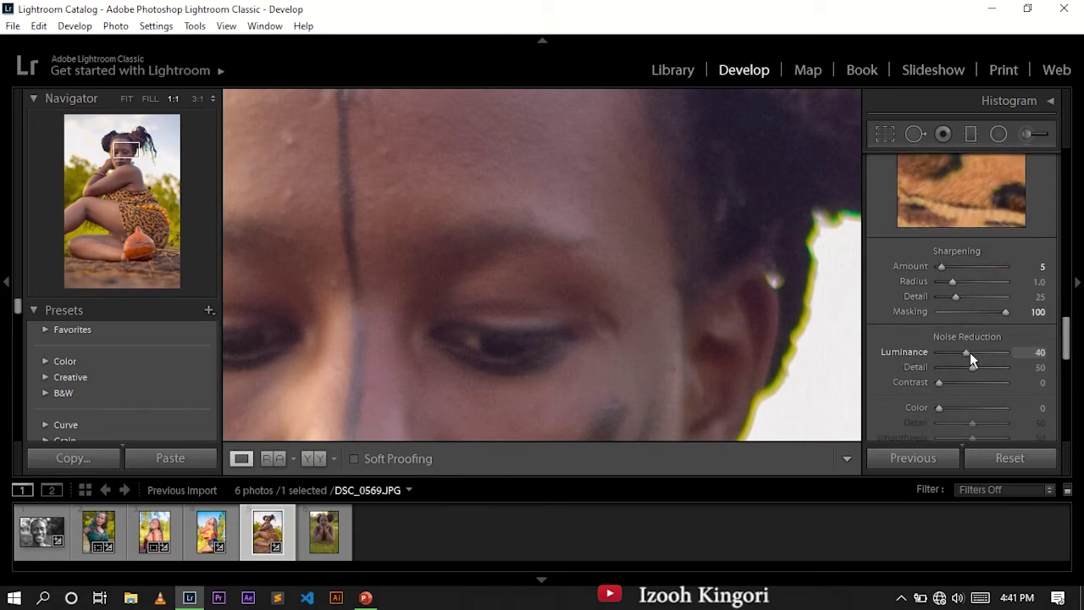
Copy the gourd portrait's settings and paste them onto the grass portrait DSC_0579
click(568, 246)
click(567, 152)
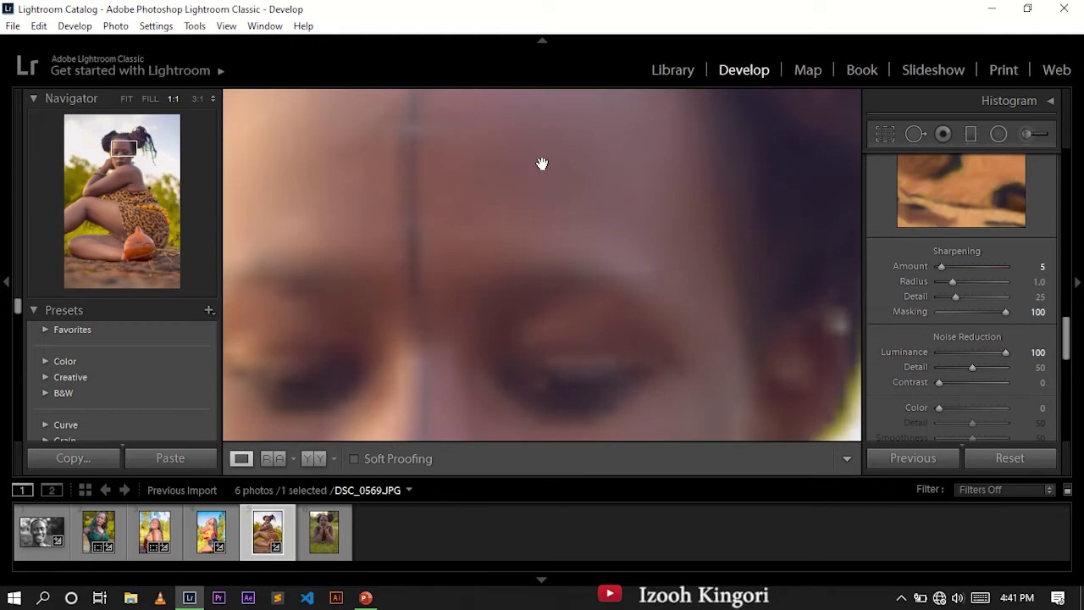
click(543, 163)
click(73, 459)
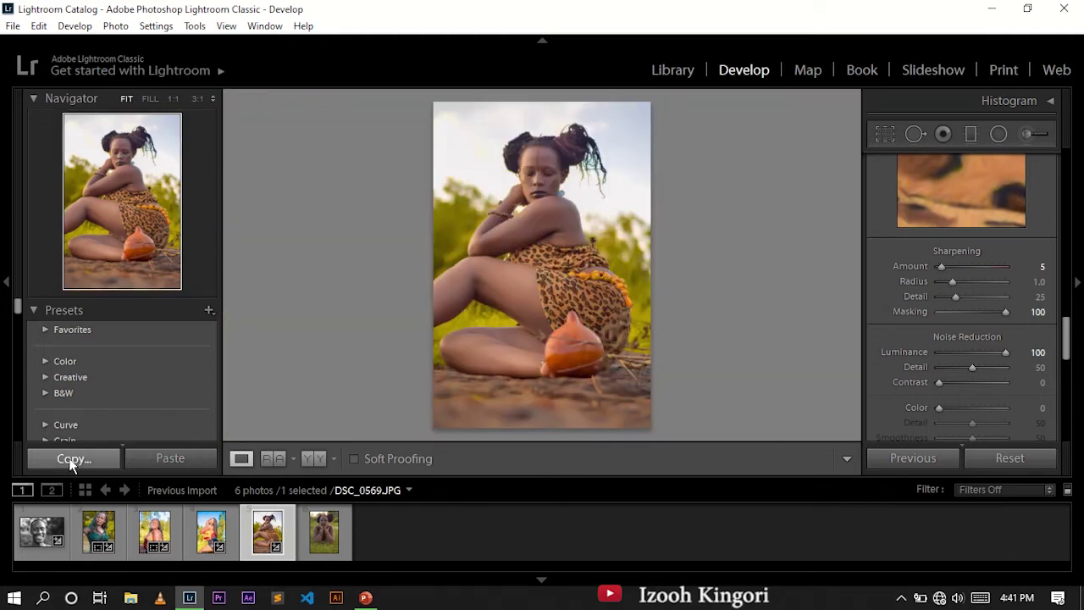
click(878, 556)
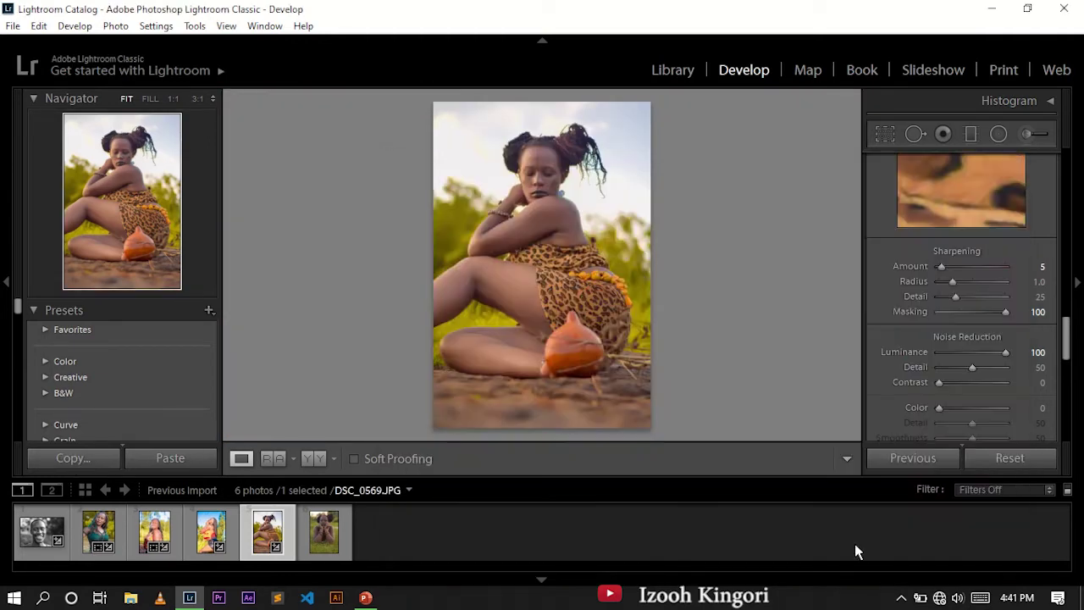
click(315, 541)
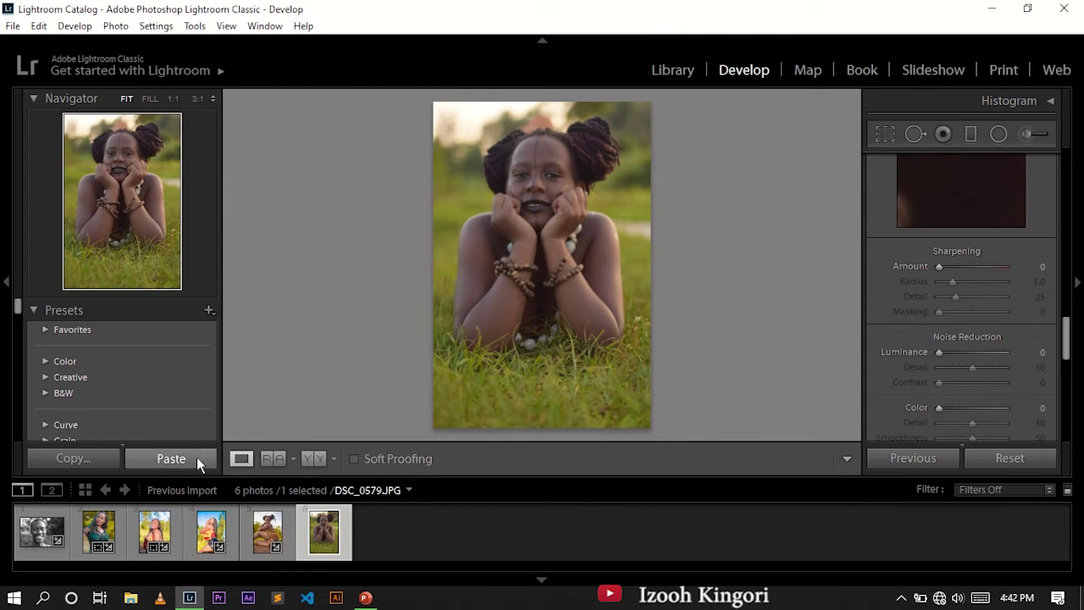
click(196, 457)
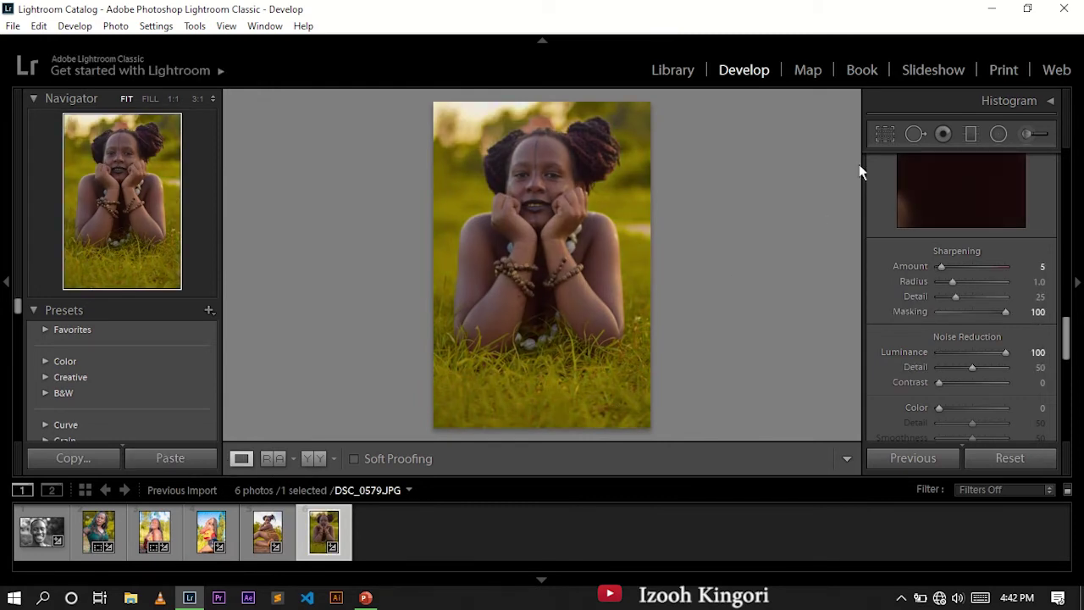
click(884, 134)
Trim the bottom of the crop, then lift shadows to +100 and highlights to -14
drag(539, 433, 539, 414)
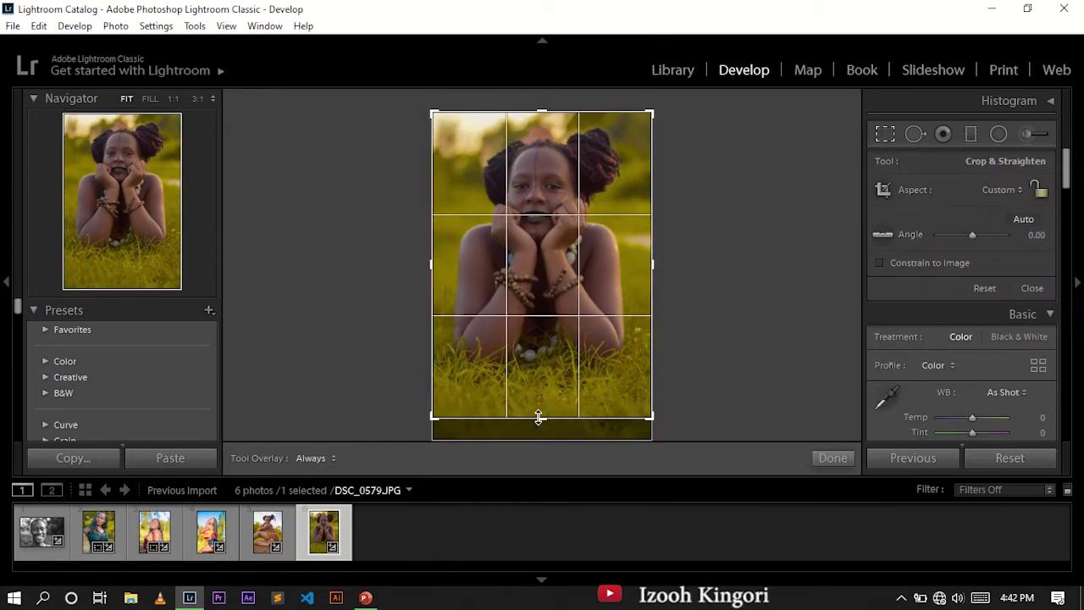
key(Return)
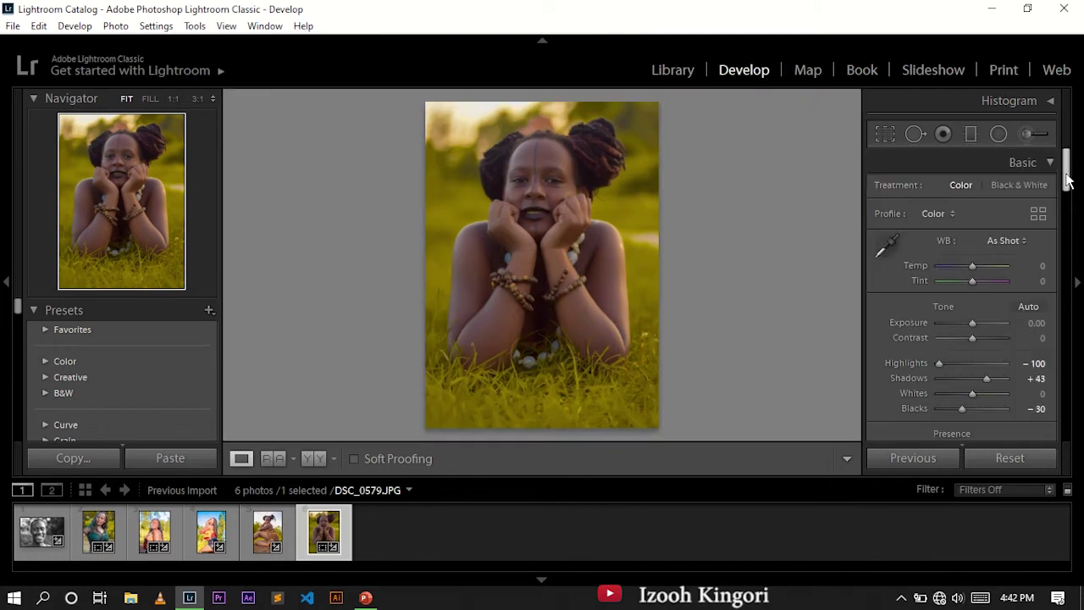
scroll(1067, 178, down, 2)
click(956, 273)
drag(959, 273, 1006, 287)
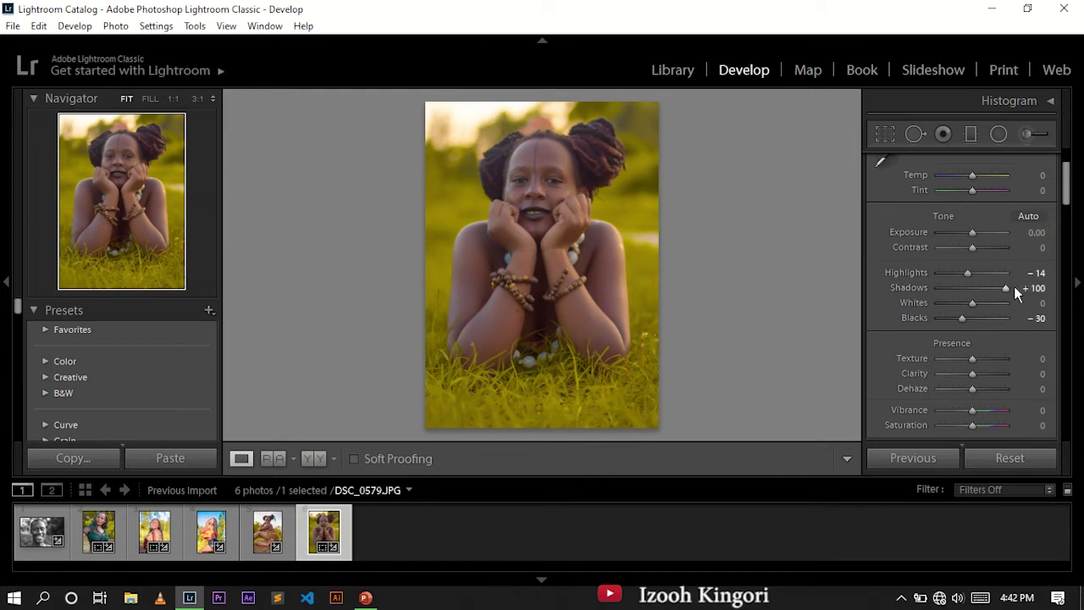
Set Yellow saturation to +10 and drag Green Primary saturation up to +25
drag(1067, 182, 1067, 241)
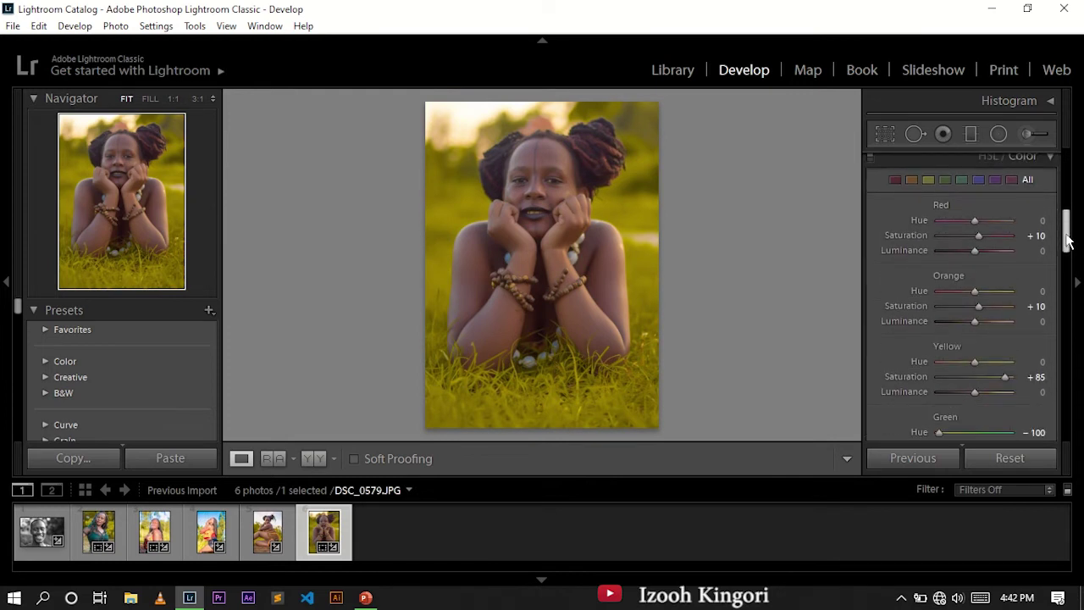
drag(1005, 376, 985, 377)
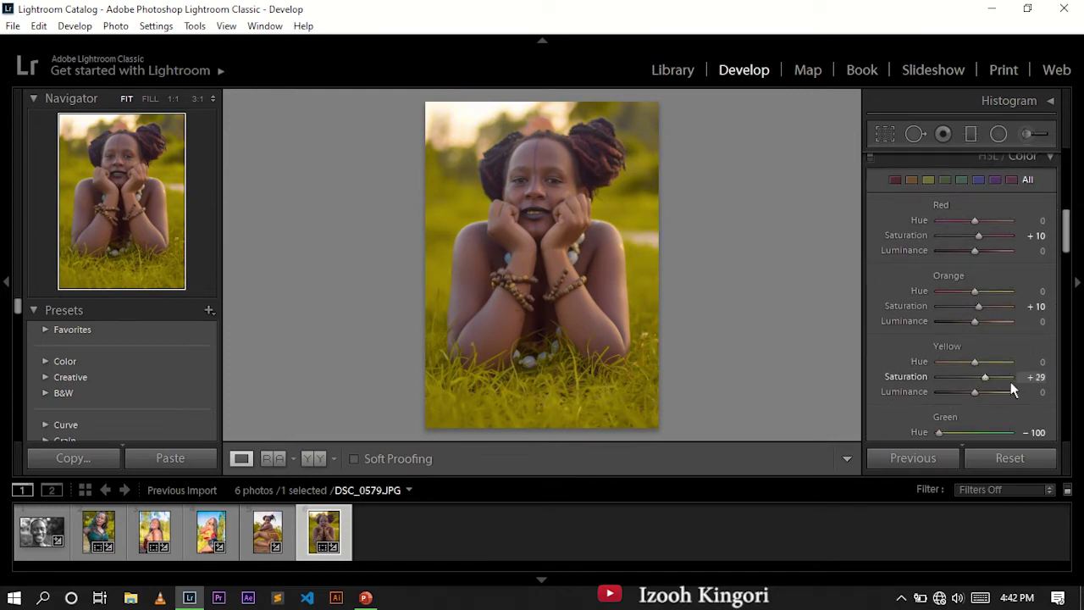
click(1034, 377)
text(10)
key(Return)
drag(1065, 243, 1065, 428)
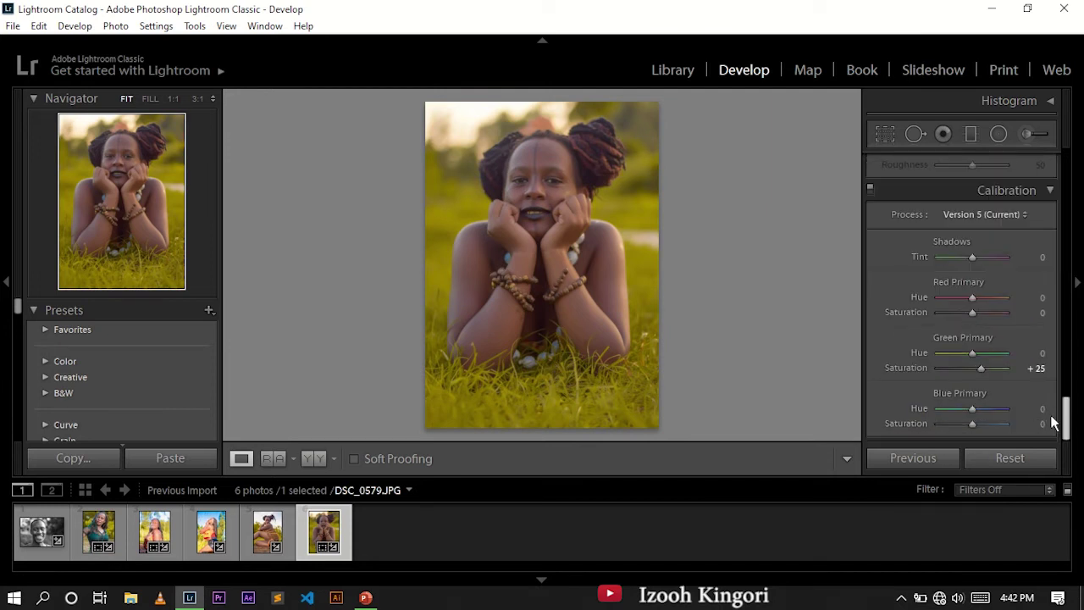
drag(972, 367, 982, 368)
Reset Green Primary saturation to 0 and check the eye at 1:1 zoom
double_click(981, 367)
click(556, 168)
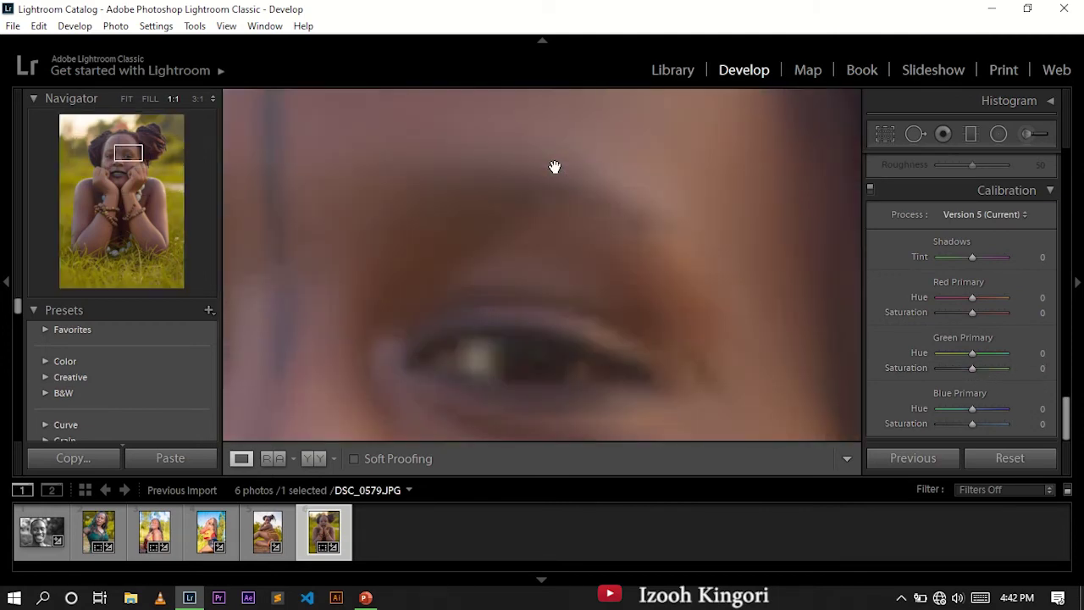
click(554, 167)
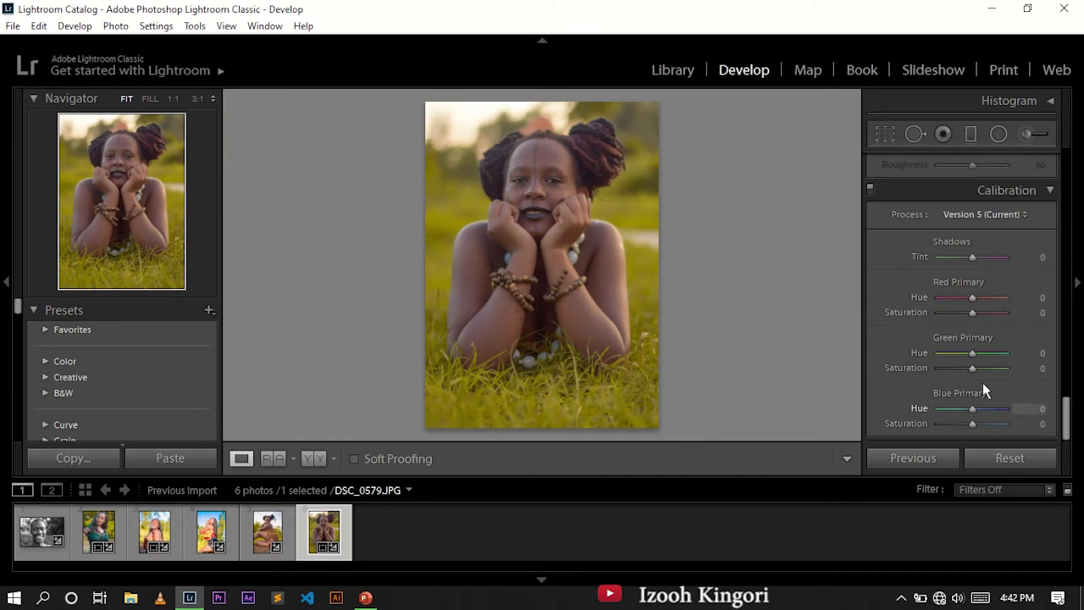
Set Clarity to +55 and Red saturation to +22, then return to the Library grid
drag(1066, 413, 1040, 233)
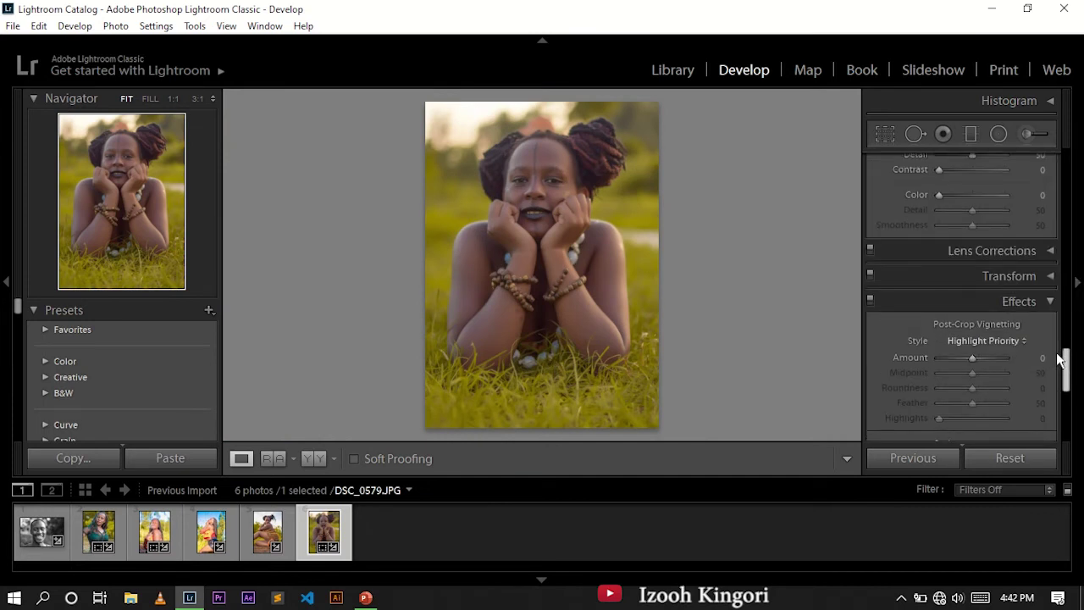
scroll(1035, 207, up, 3)
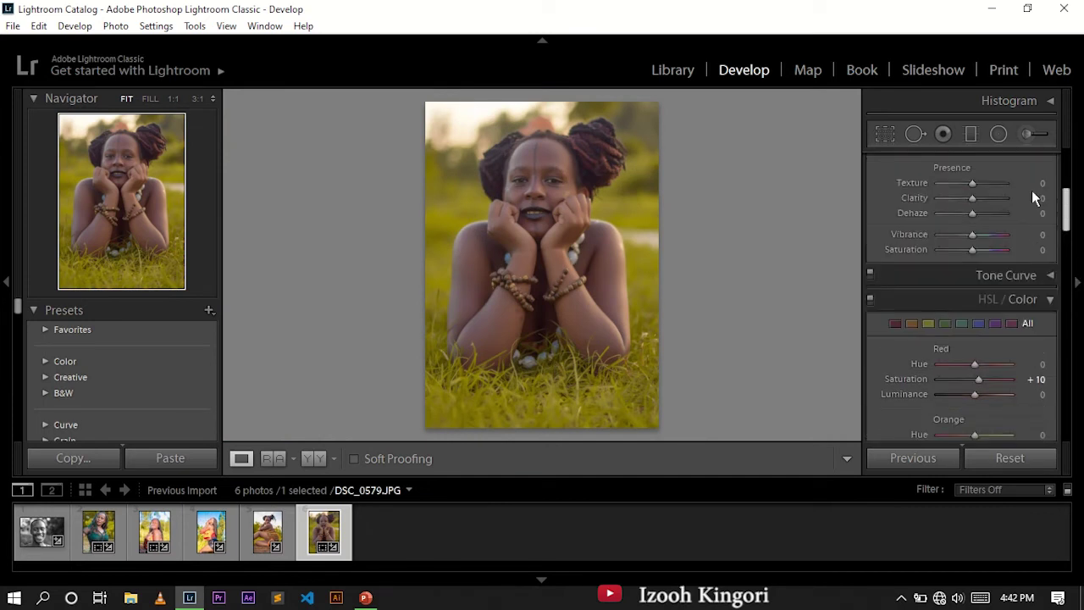
scroll(1031, 188, up, 2)
scroll(1029, 185, up, 2)
scroll(1030, 186, up, 2)
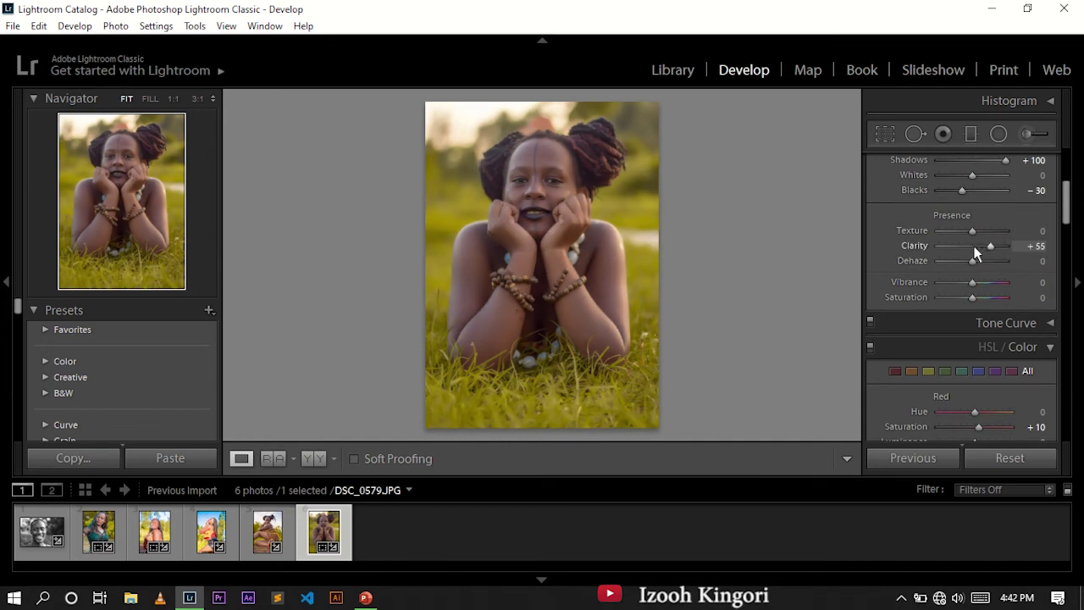
drag(1067, 204, 1068, 222)
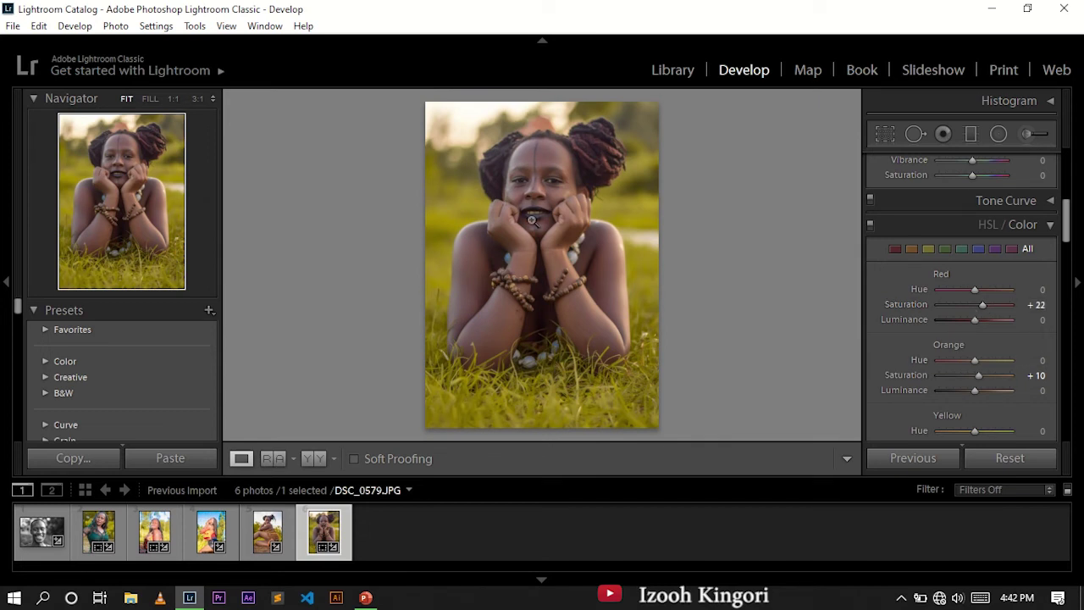
click(673, 71)
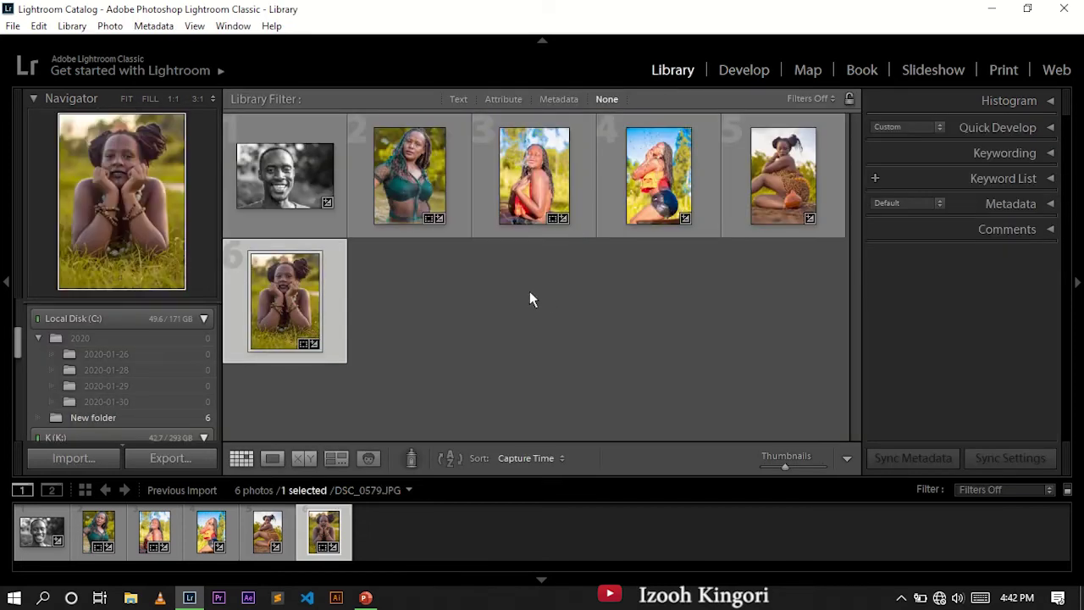
Select all six portraits in the grid and open the Export 6 Files dialog
ctrl+click(296, 183)
ctrl+click(405, 191)
ctrl+click(527, 176)
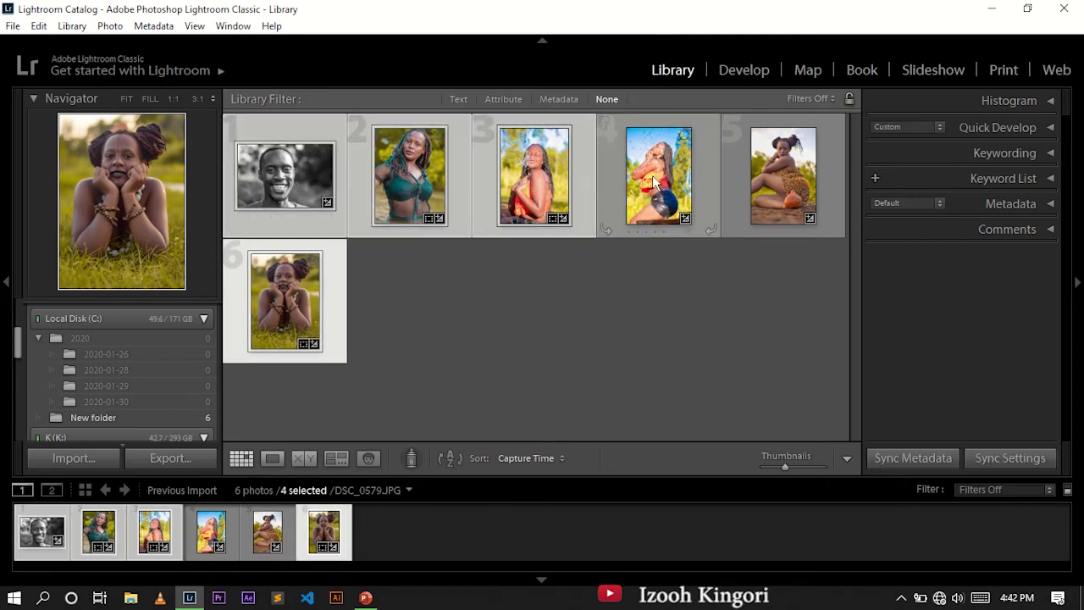
ctrl+click(656, 184)
ctrl+click(758, 173)
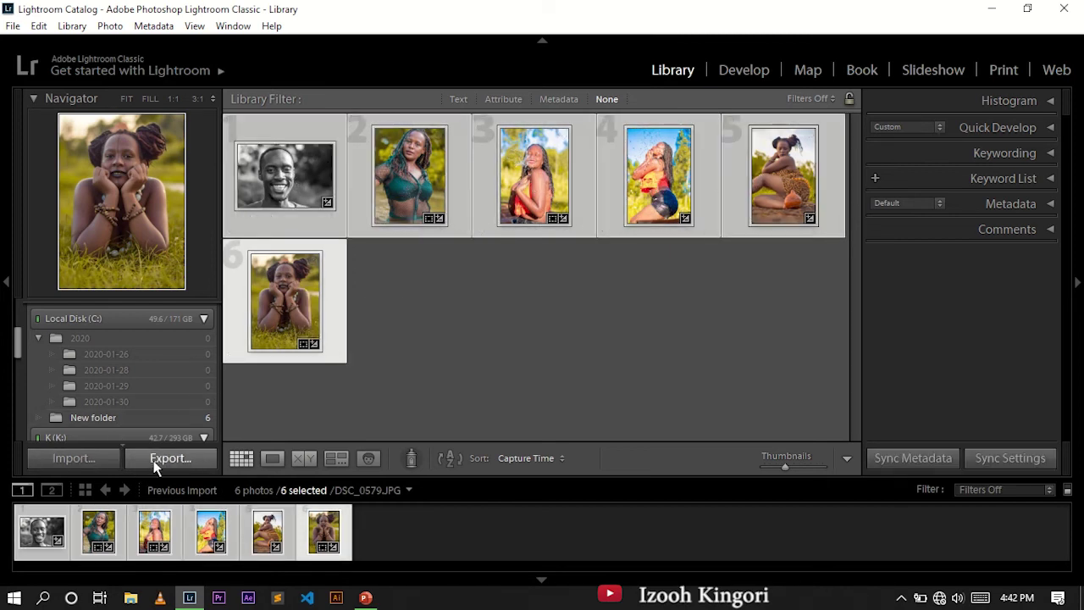
click(159, 438)
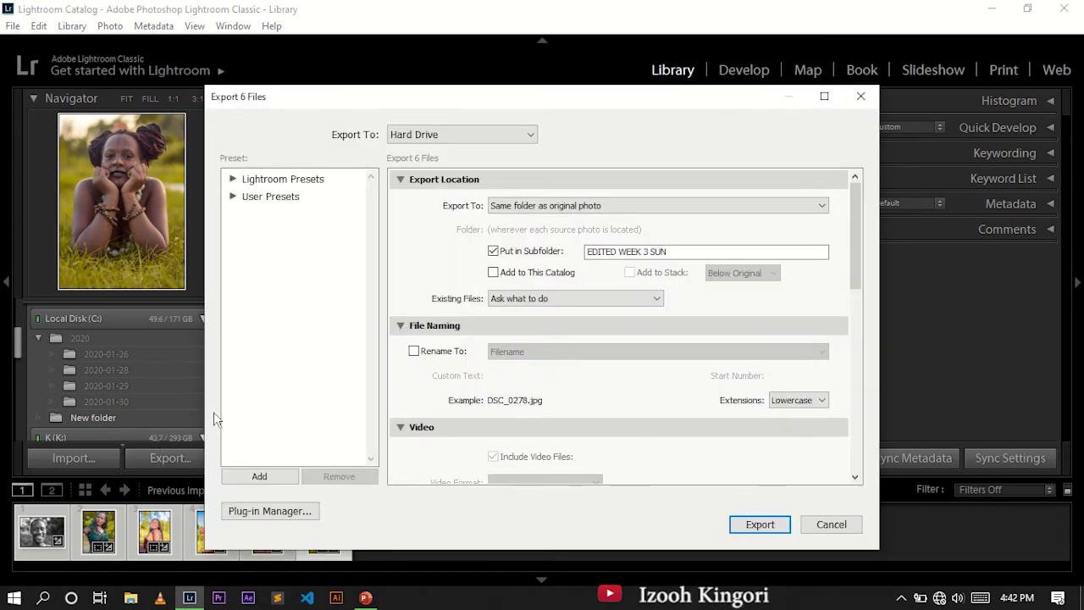
Remove 'WEEK 3 SUN' from the Put in Subfolder name, leaving EDITED
click(671, 252)
click(624, 251)
drag(619, 252, 683, 251)
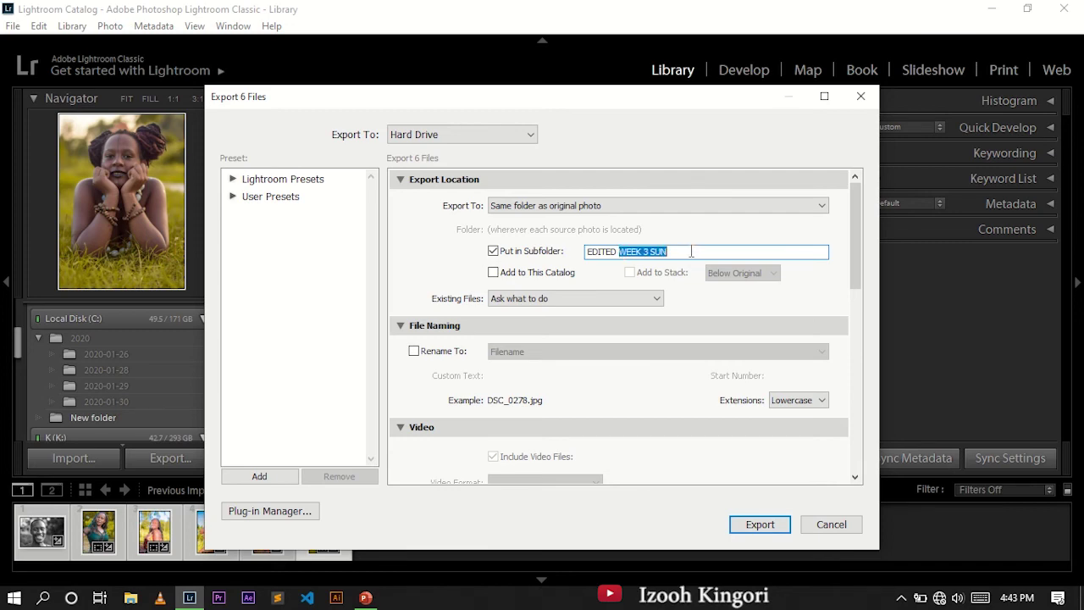
drag(855, 225, 856, 408)
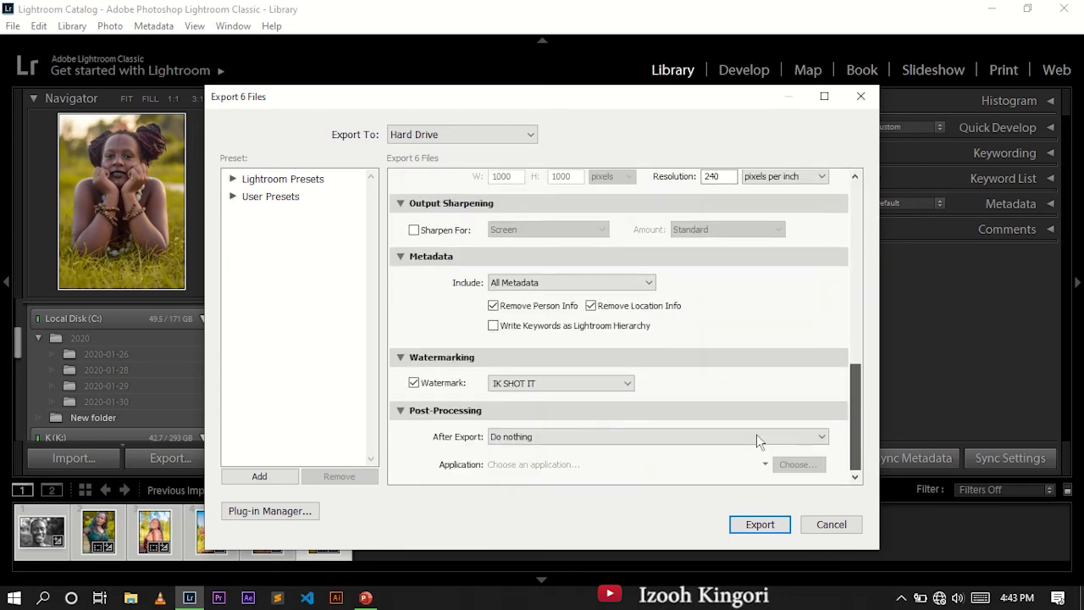
Enable the IK SHOT IT watermark, dismiss the illegal-characters alert, and export the six photos
click(414, 384)
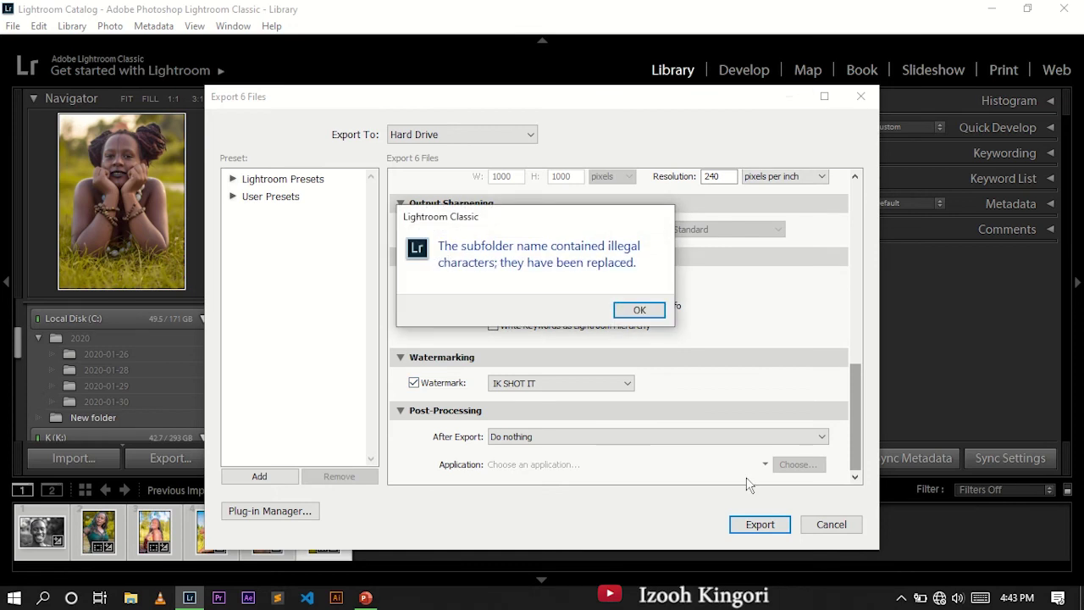
click(639, 311)
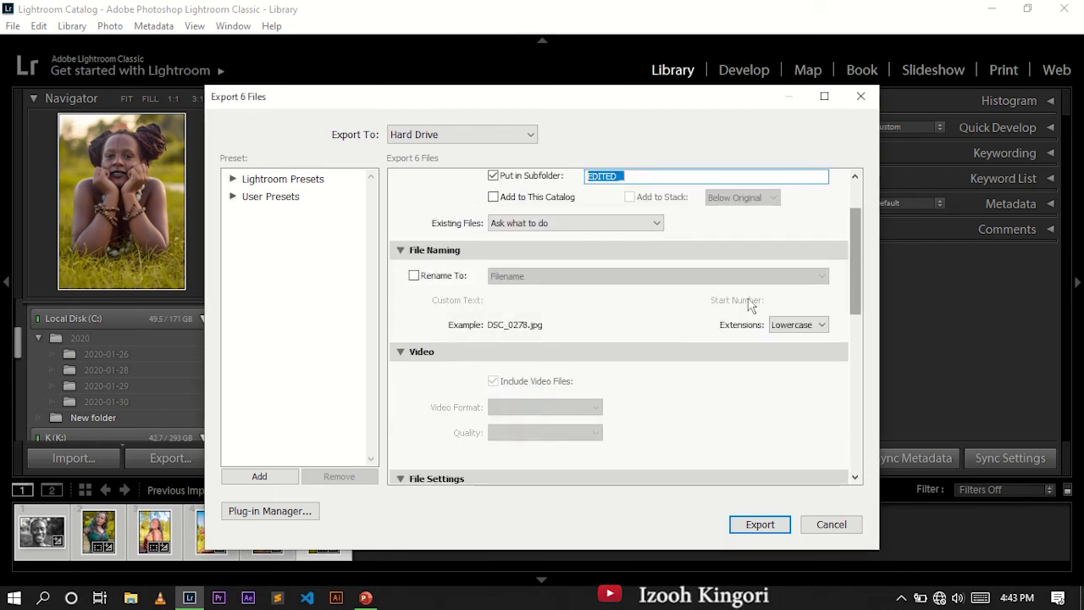
click(656, 177)
scroll(856, 349, down, 10)
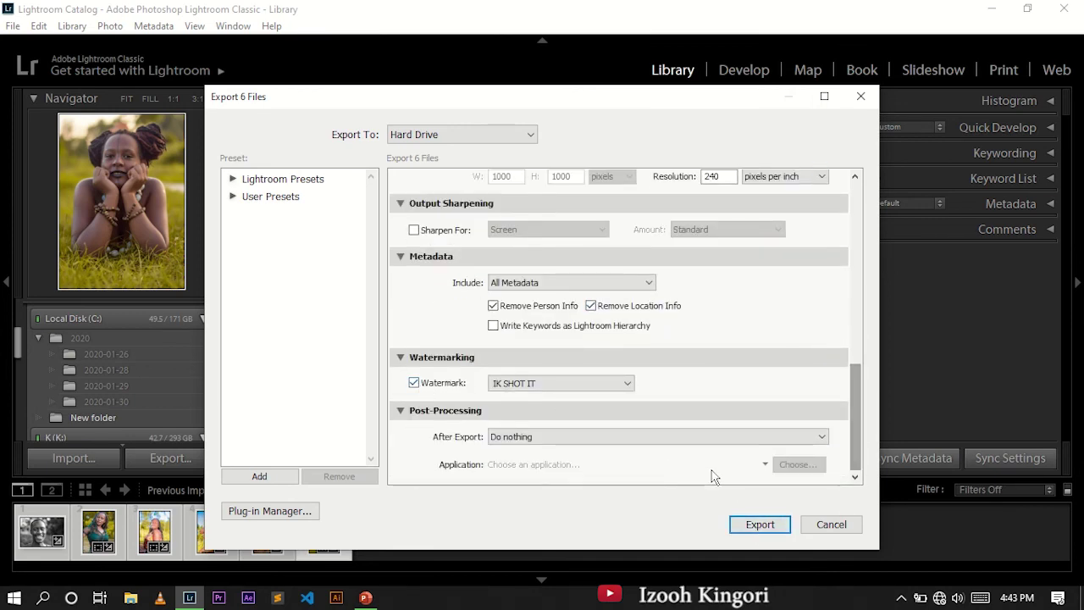
click(758, 526)
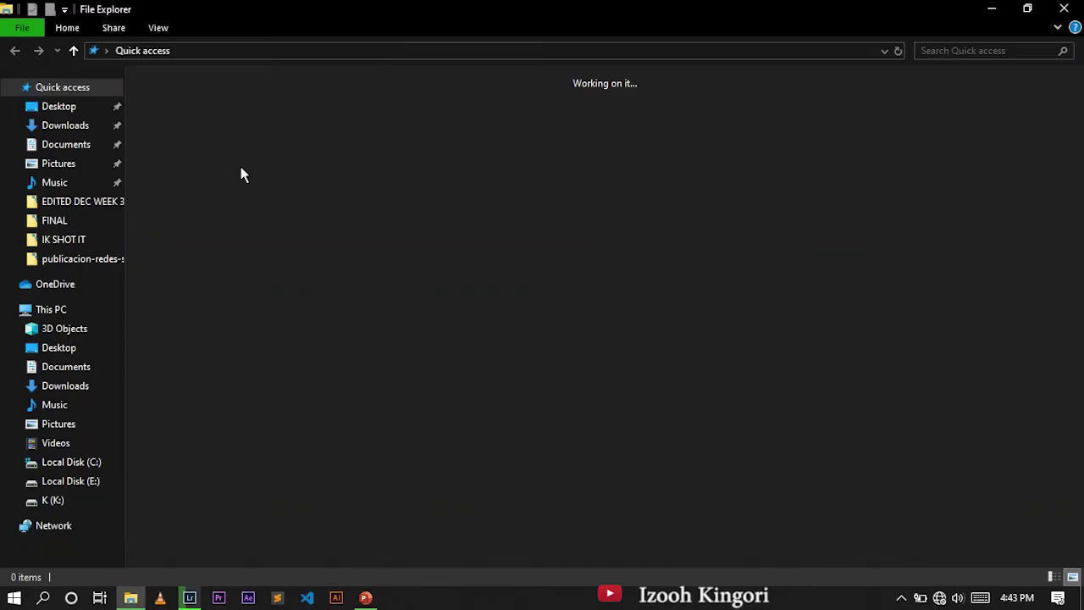
Browse to Desktop > New folder > EDITED _ and select DSC_0278
click(61, 107)
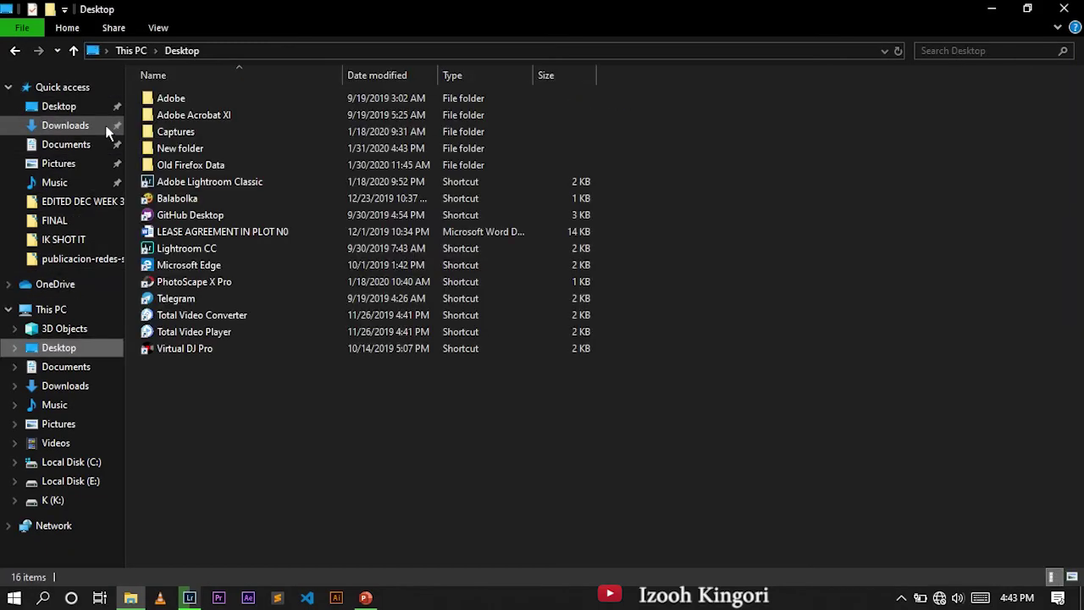
double_click(183, 146)
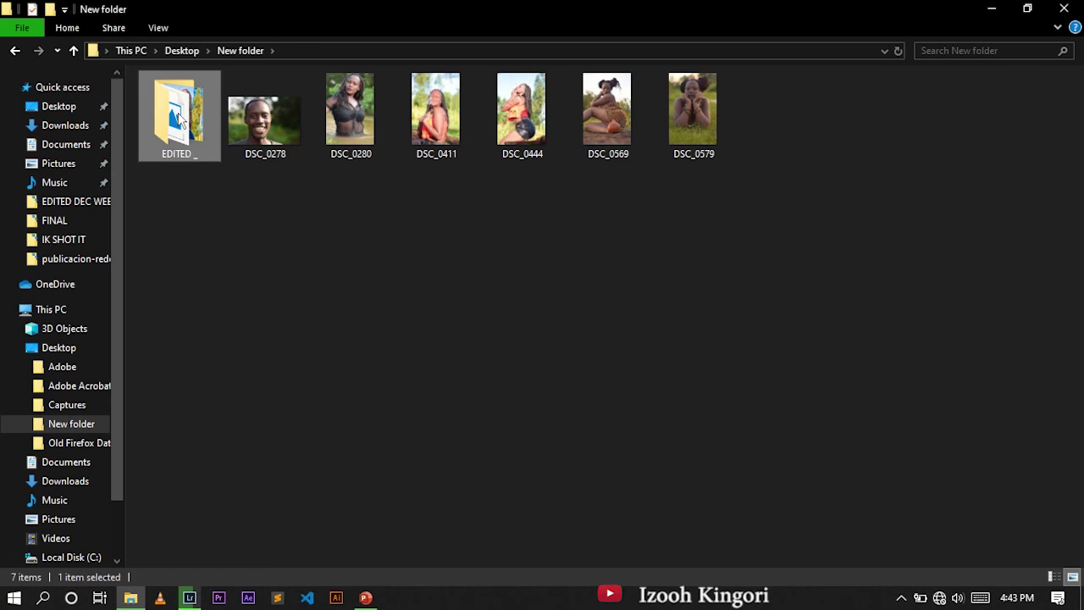
double_click(191, 138)
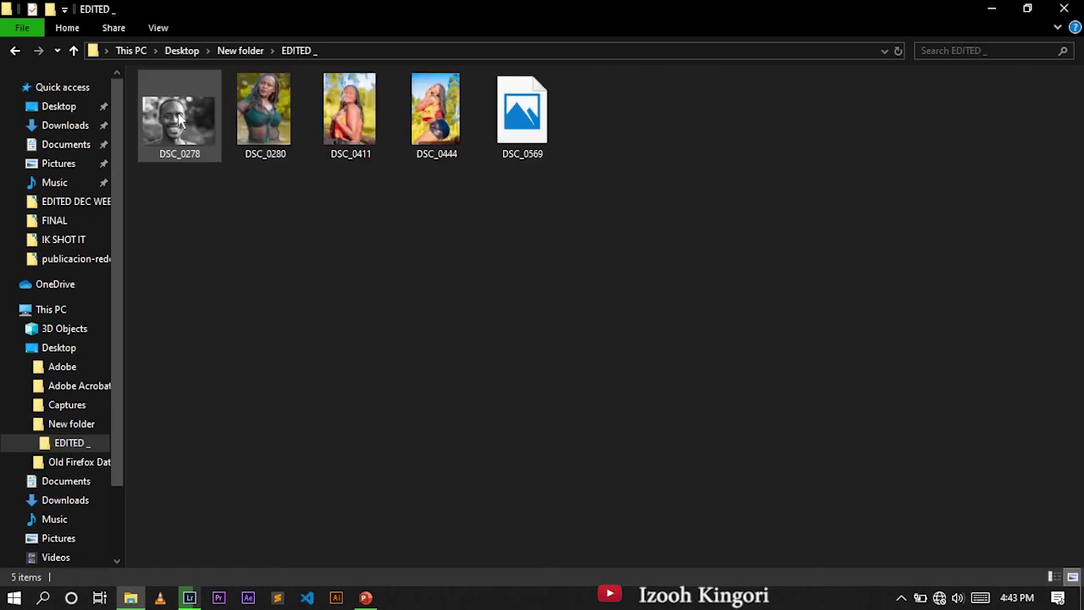
click(180, 121)
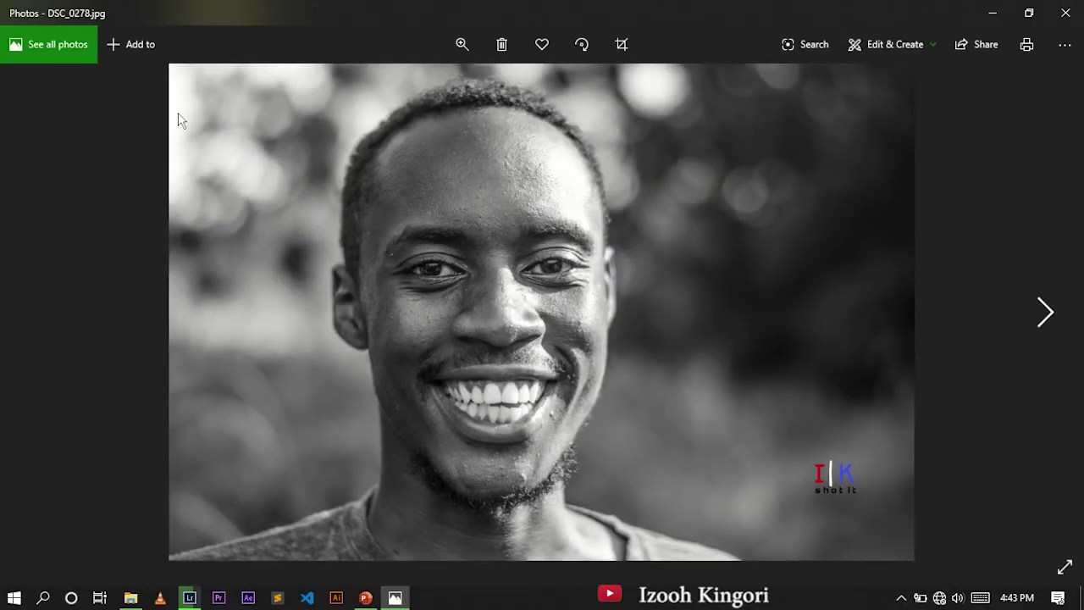
Step through the exports in Photos to DSC_0280, DSC_0411 and DSC_0444
click(1046, 311)
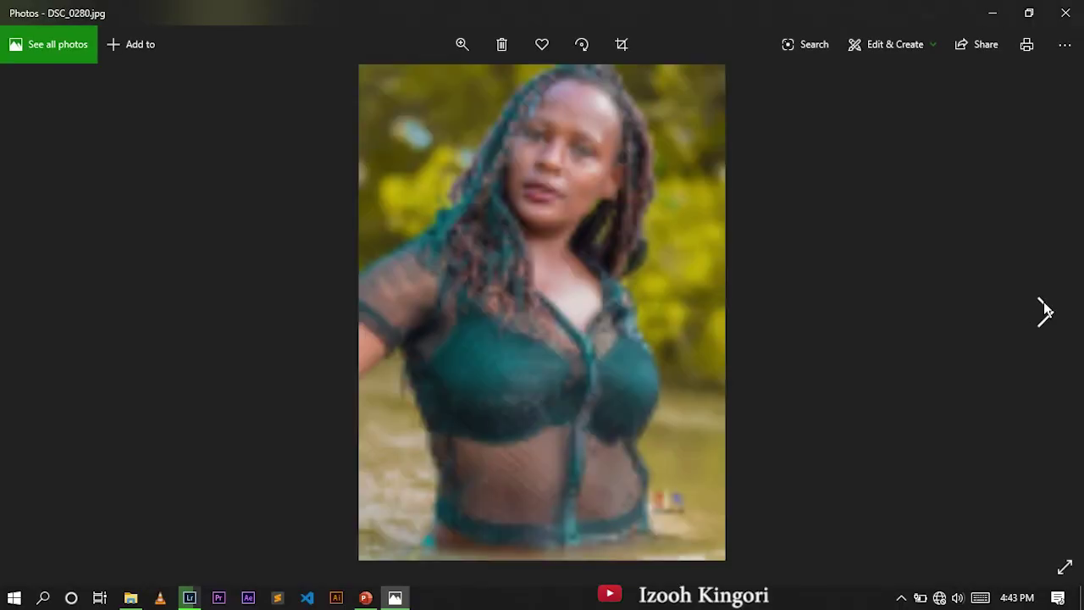
click(1046, 311)
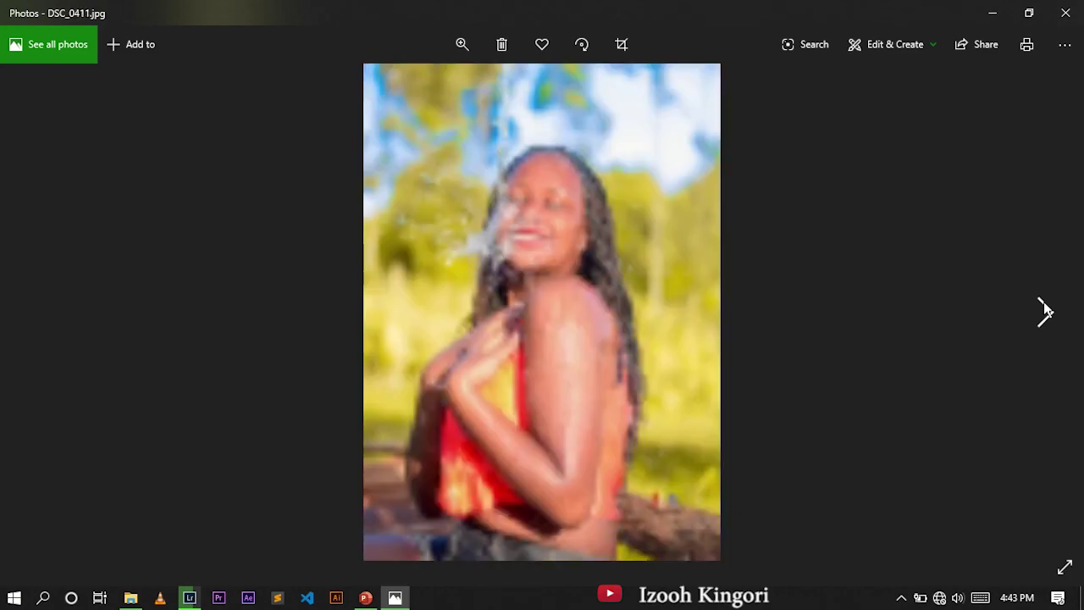
click(1046, 311)
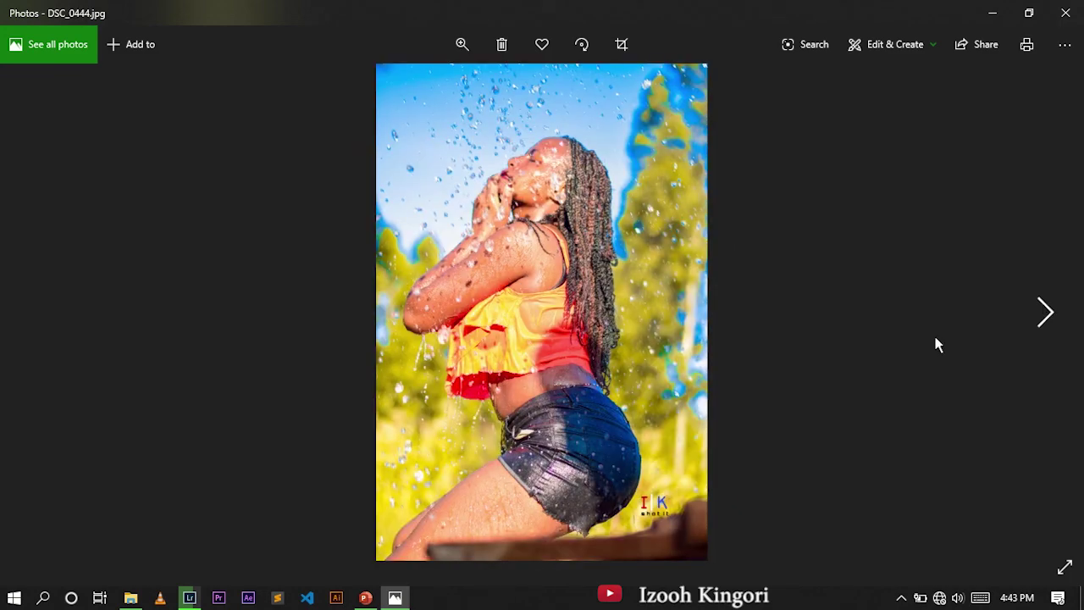